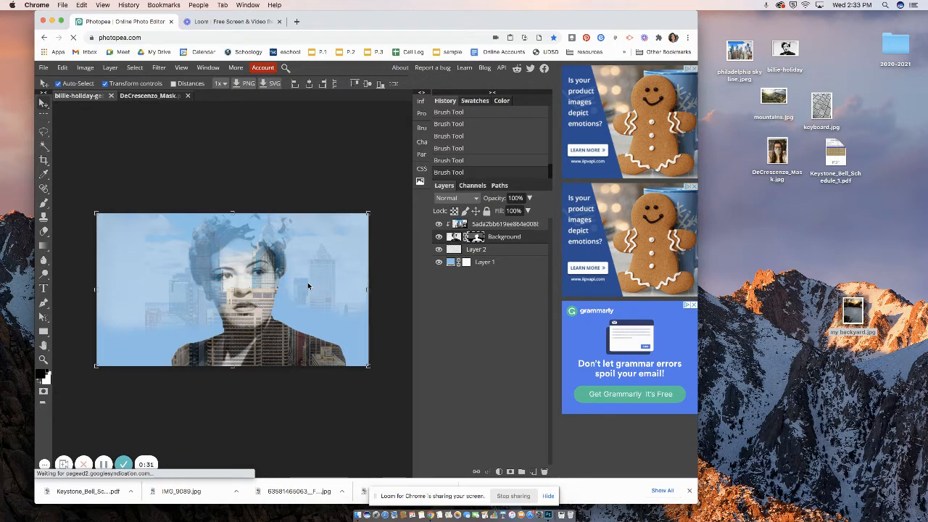
# - View the finished keyboard-portrait example and open the original masked-face portrait photo from the Desktop, in full screen
pyautogui.click(148, 95)
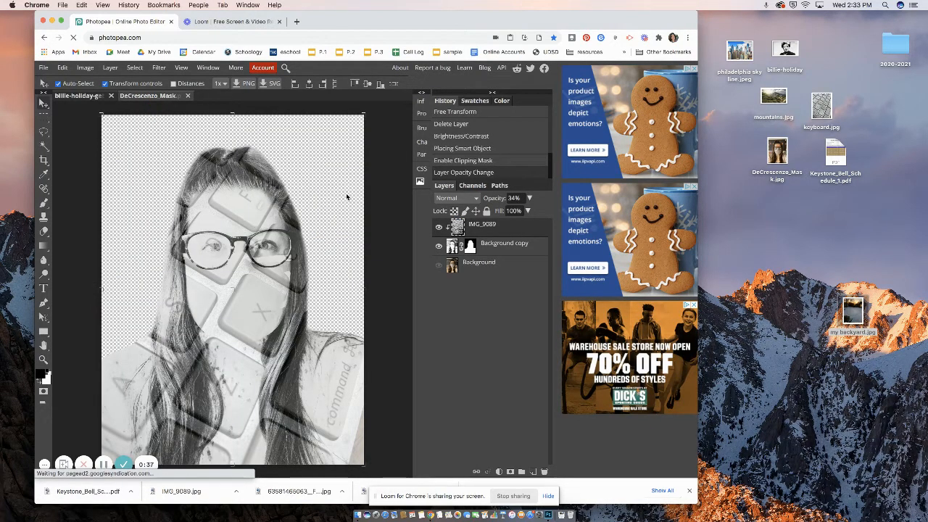
pyautogui.click(44, 67)
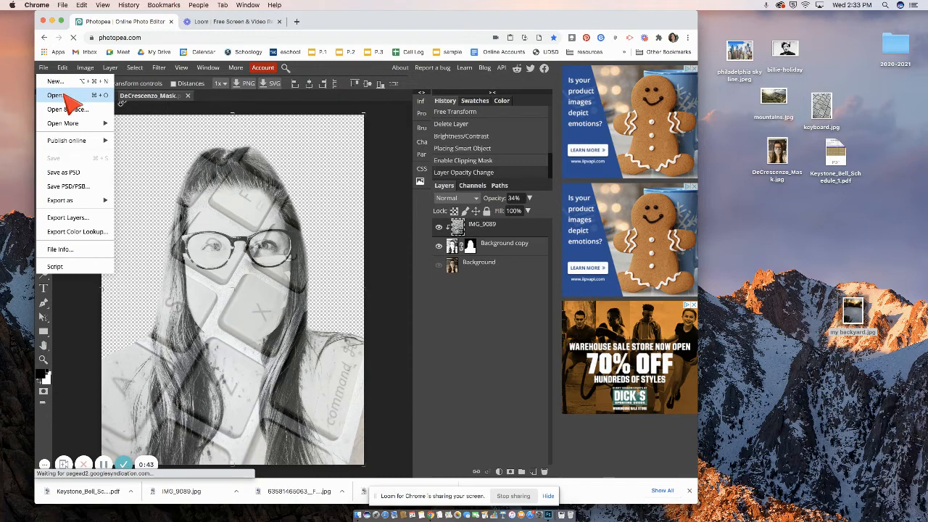
pyautogui.click(64, 95)
pyautogui.click(309, 82)
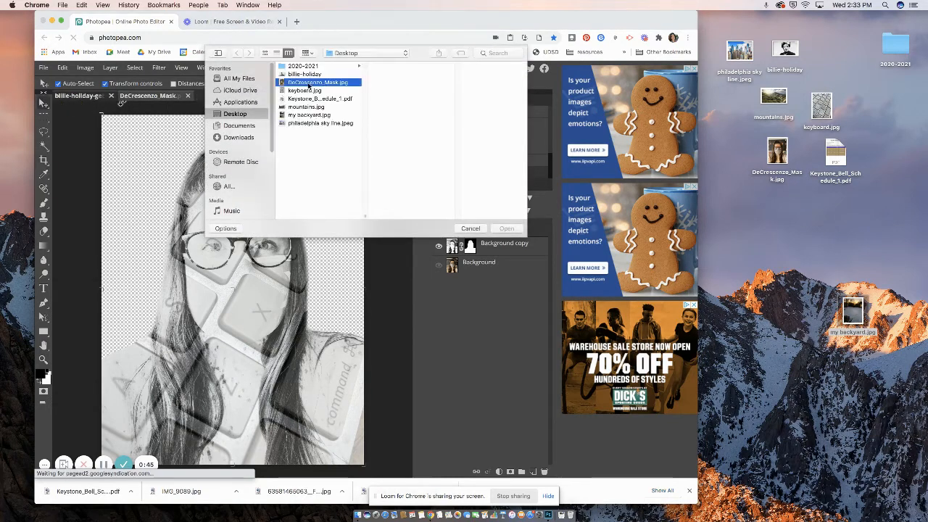
pyautogui.click(506, 229)
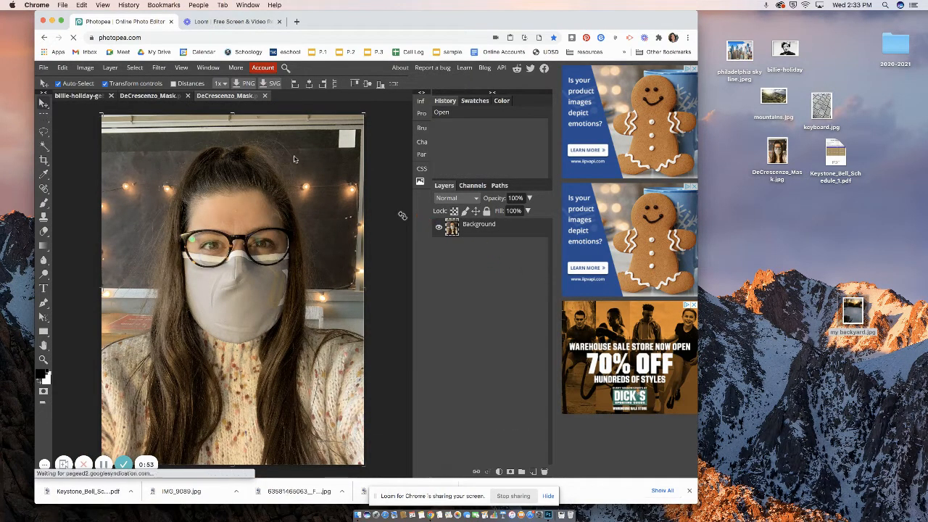
pyautogui.click(61, 21)
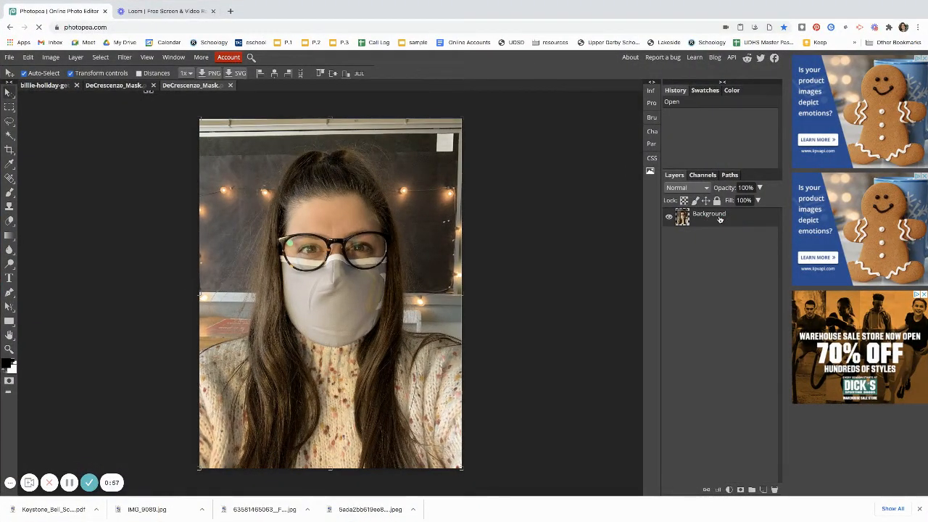
# - Duplicate the portrait photo's Background layer
pyautogui.click(76, 56)
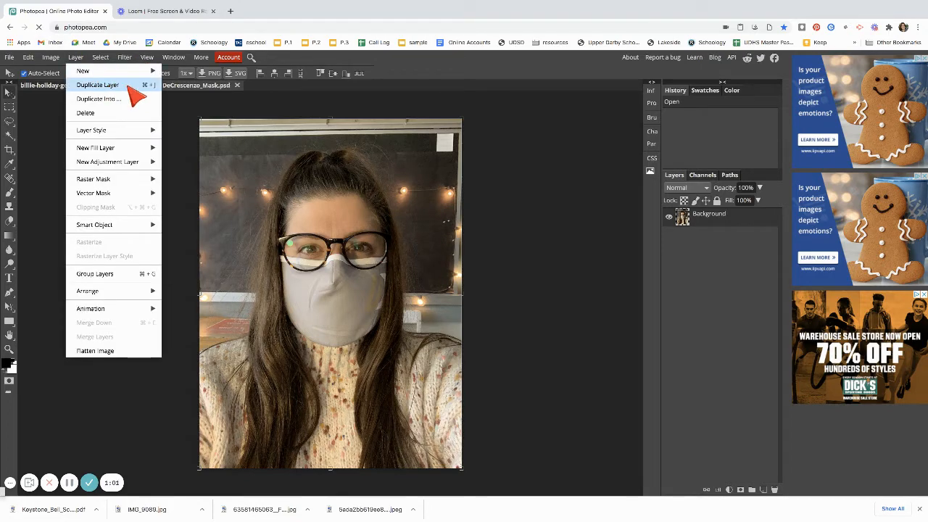
pyautogui.click(77, 57)
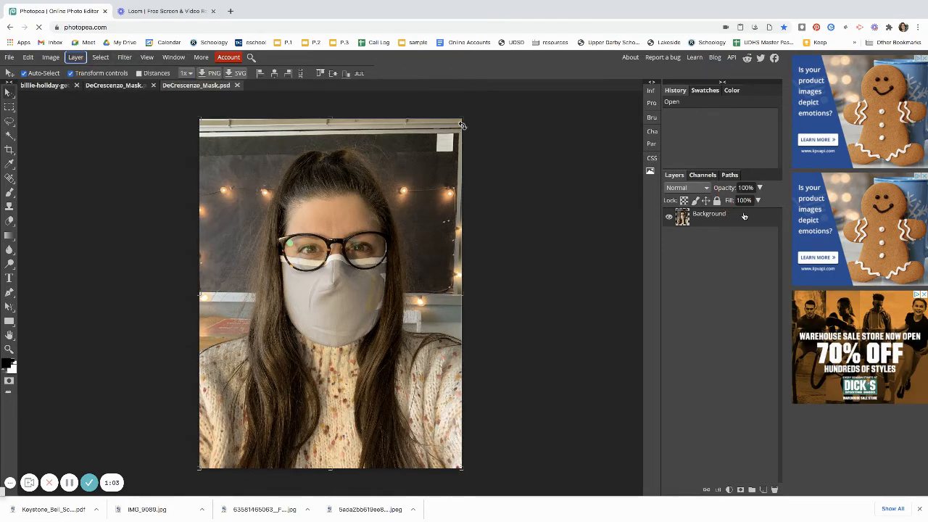
pyautogui.rightClick(737, 219)
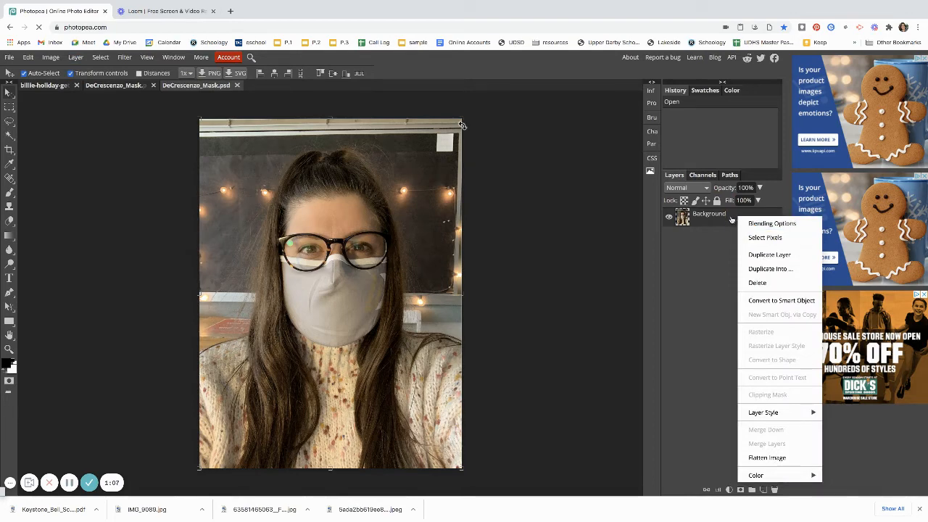
pyautogui.click(729, 225)
pyautogui.rightClick(740, 220)
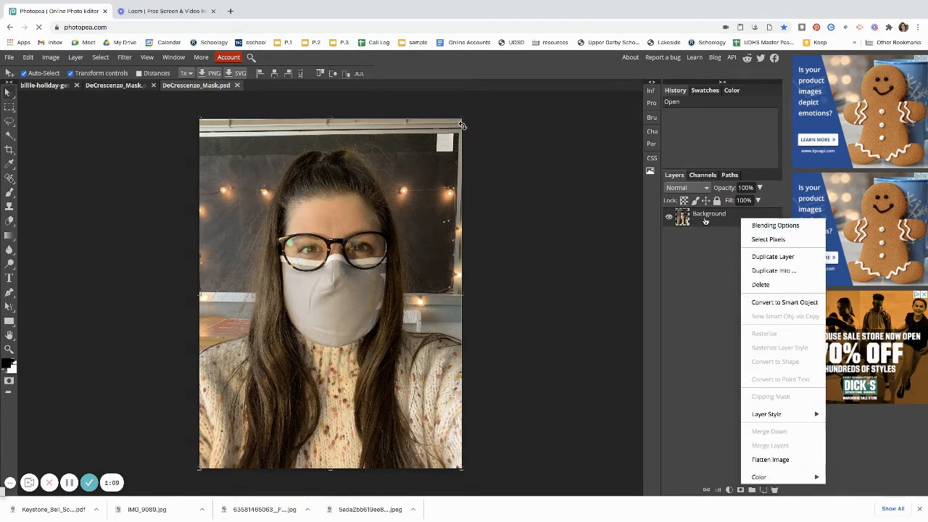
pyautogui.click(801, 259)
# - Rename the lower layer Original and the duplicate above it Portrait, and hide the Original layer
pyautogui.click(723, 231)
pyautogui.doubleClick(714, 233)
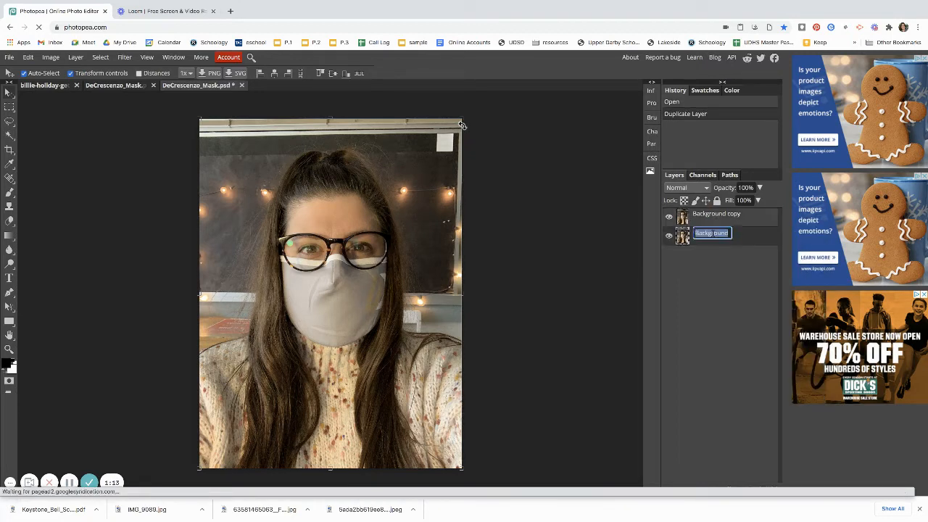
pyautogui.write('Original')
pyautogui.click(723, 216)
pyautogui.doubleClick(723, 213)
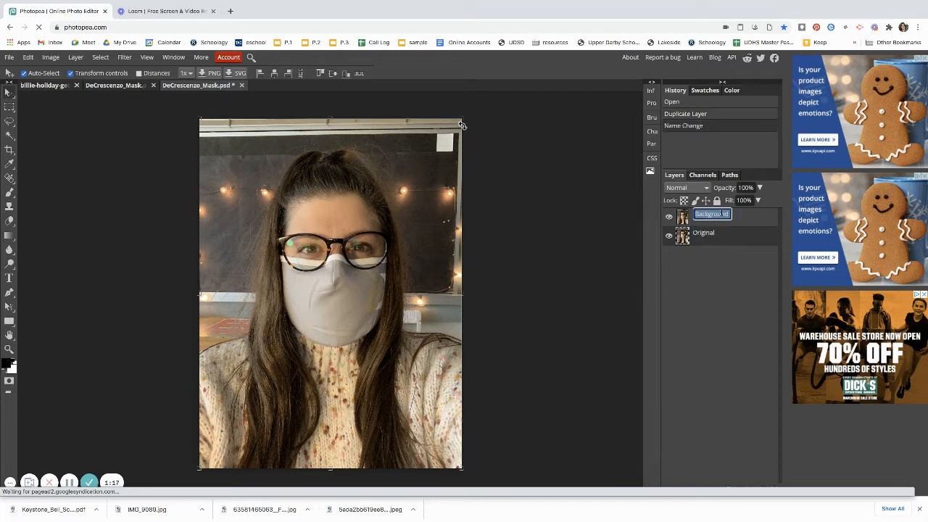
pyautogui.write('Portrait')
pyautogui.click(733, 265)
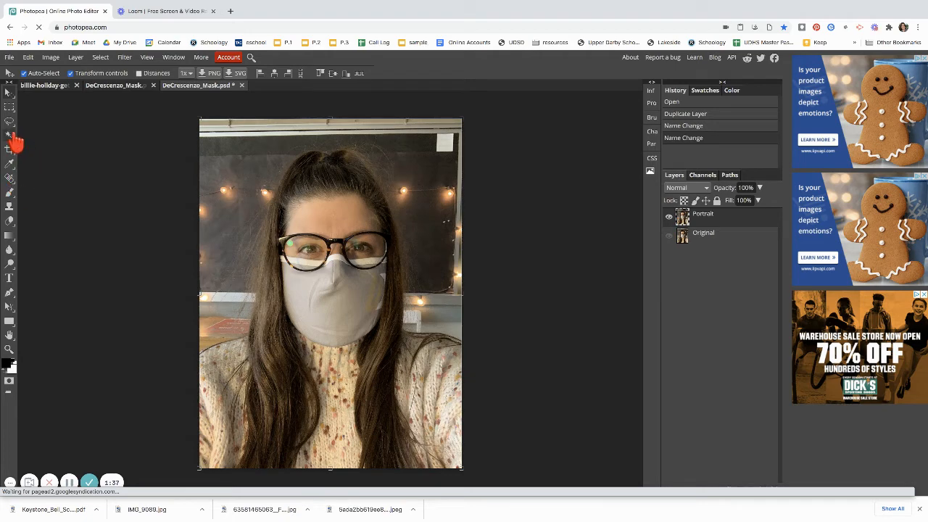
pyautogui.click(13, 109)
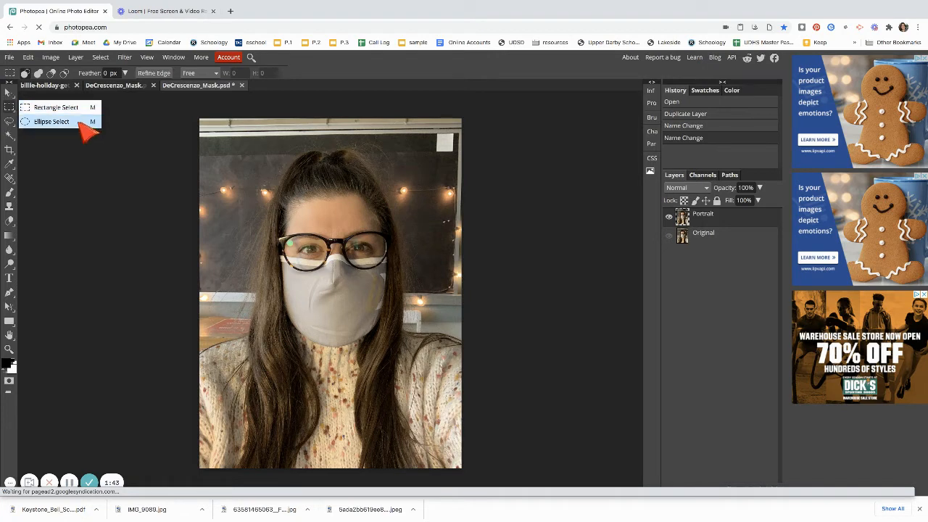
pyautogui.click(13, 123)
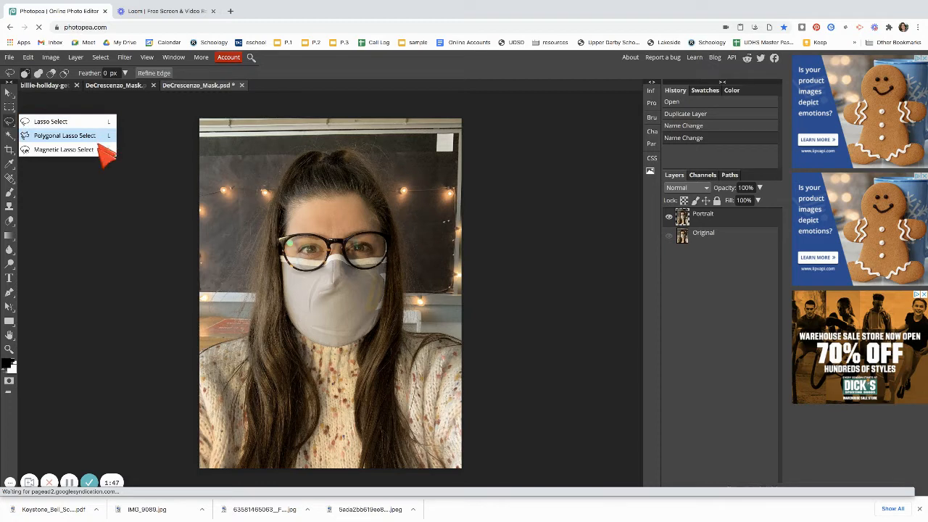
pyautogui.click(10, 123)
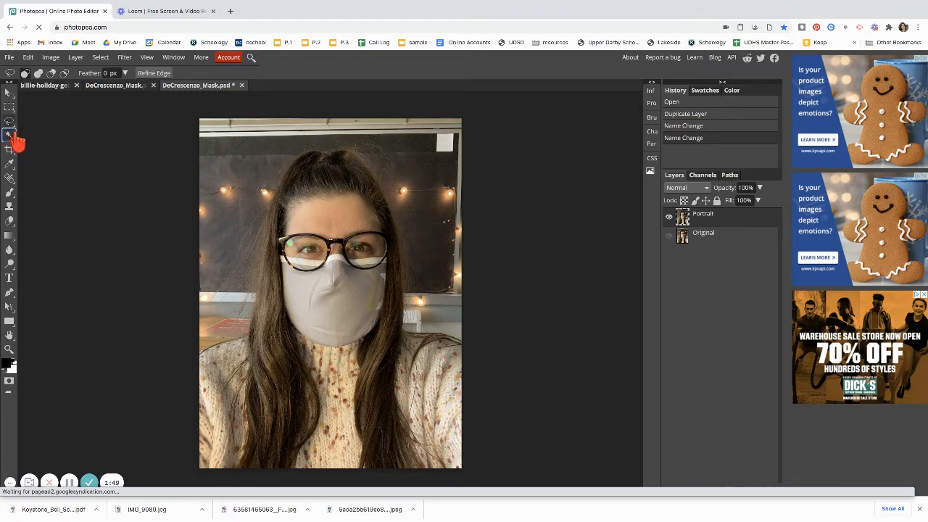
pyautogui.click(10, 135)
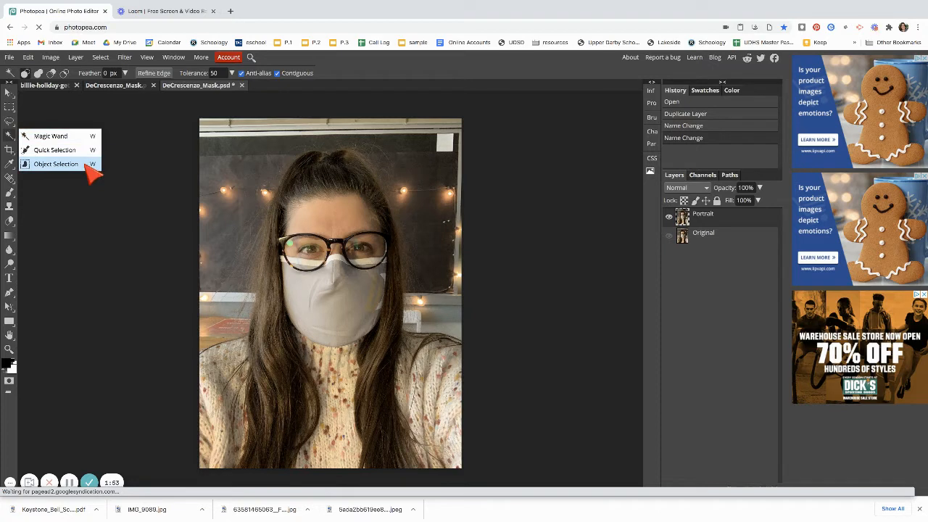
pyautogui.click(10, 137)
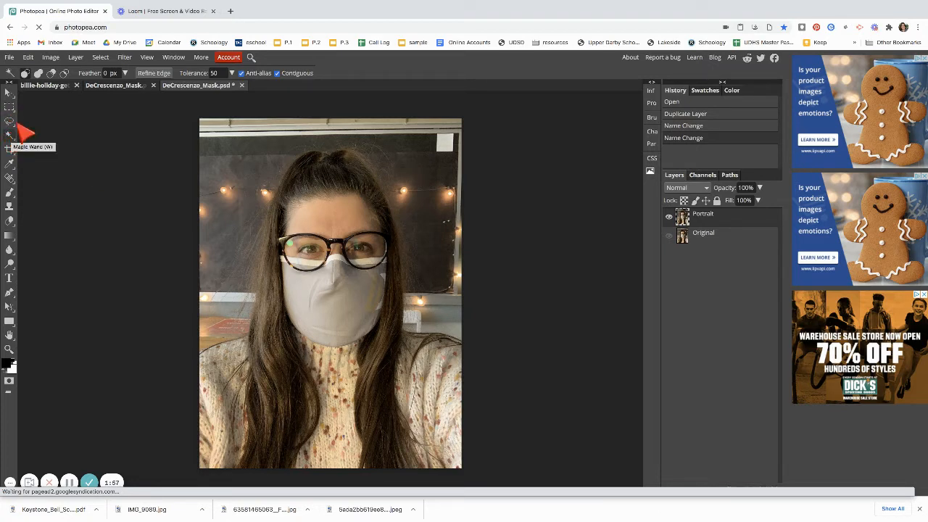
# - Trace a freehand Lasso selection around the woman's hair, shoulders and sweater, running past the photo's lower edges
pyautogui.click(8, 121)
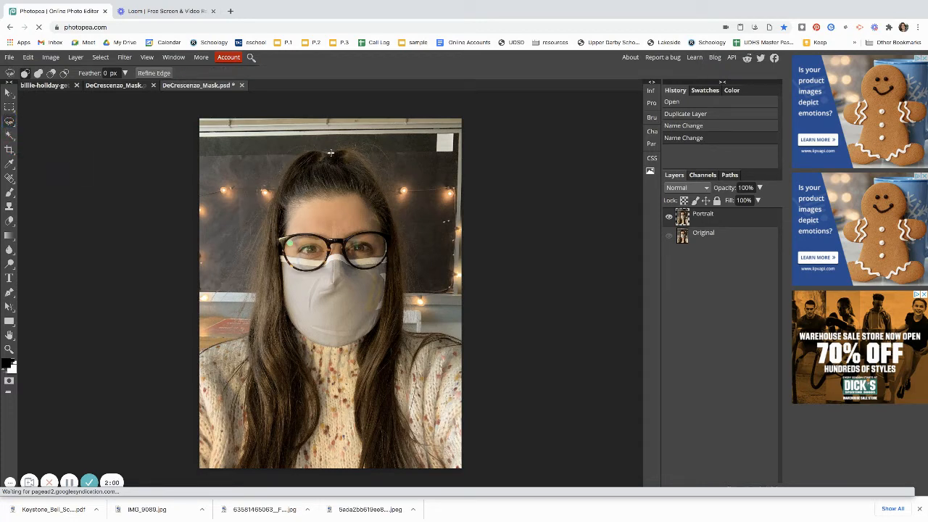
pyautogui.click(282, 173)
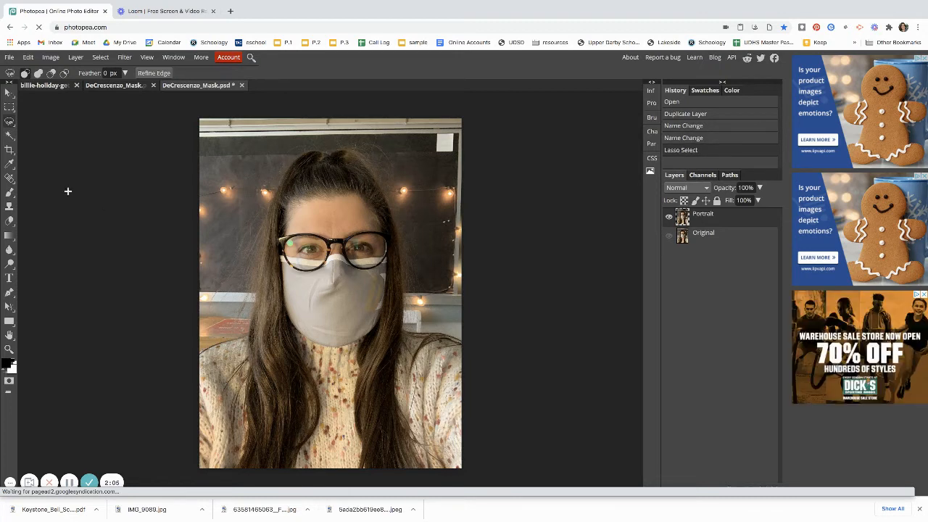
pyautogui.click(9, 121)
pyautogui.click(45, 123)
pyautogui.moveTo(189, 403); pyautogui.dragTo(196, 468)
pyautogui.moveTo(329, 480); pyautogui.dragTo(440, 473)
pyautogui.moveTo(480, 411); pyautogui.dragTo(469, 341)
pyautogui.moveTo(322, 151); pyautogui.dragTo(312, 153)
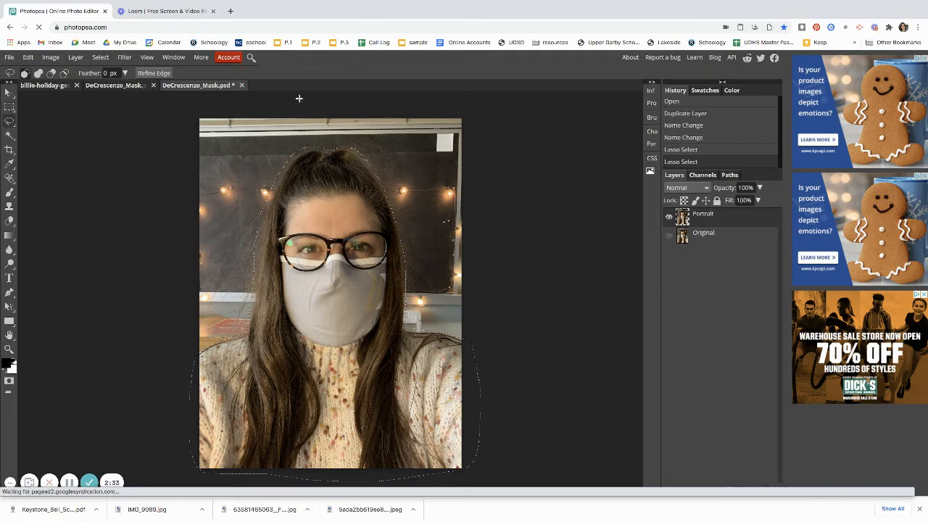
# - Leave full screen and add a raster mask to the Portrait layer from the selection
pyautogui.moveTo(44, 2)
pyautogui.click(27, 16)
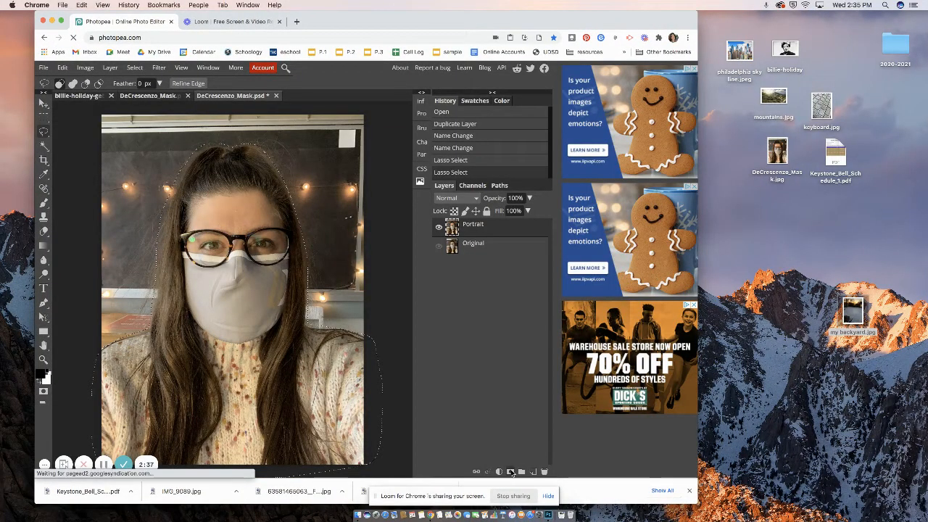
pyautogui.click(511, 472)
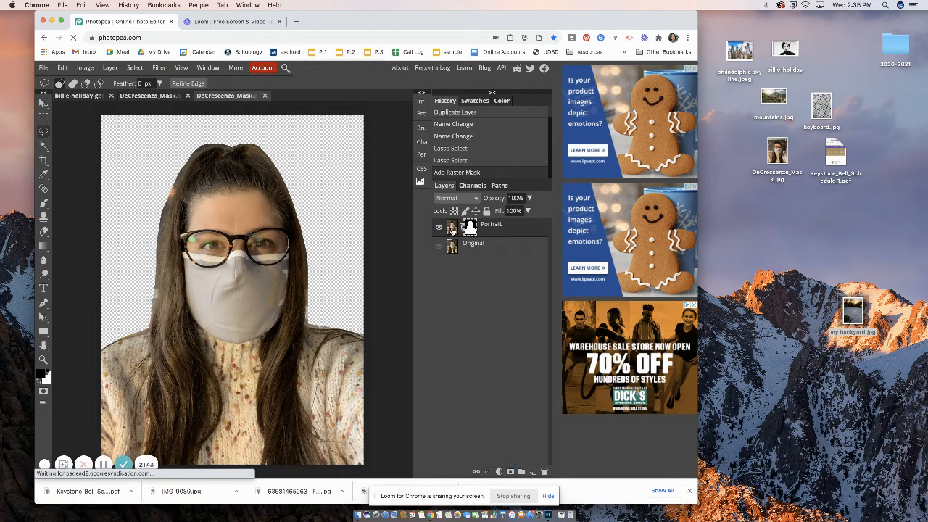
# - Target the Portrait layer's mask and prepare a black Brush with 4% hardness and a size smaller than 300 px
pyautogui.click(450, 228)
pyautogui.click(469, 228)
pyautogui.click(43, 203)
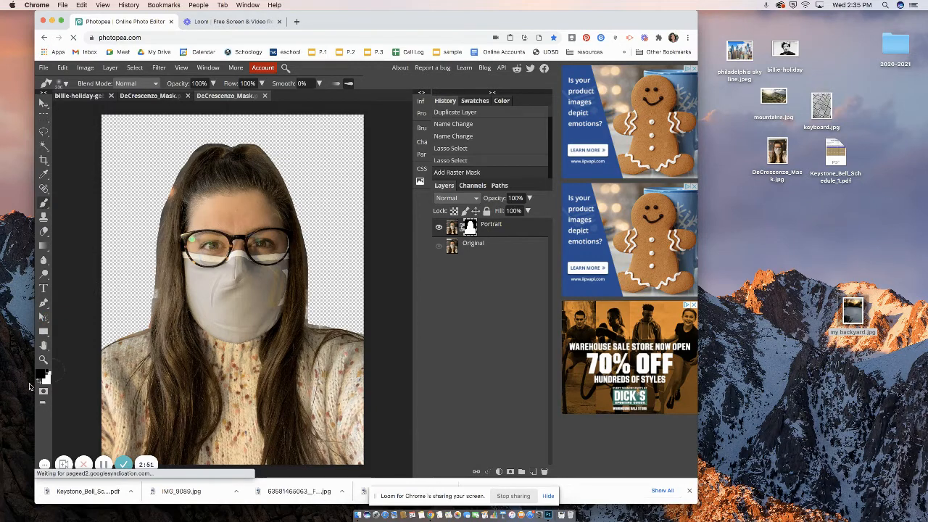
pyautogui.click(64, 83)
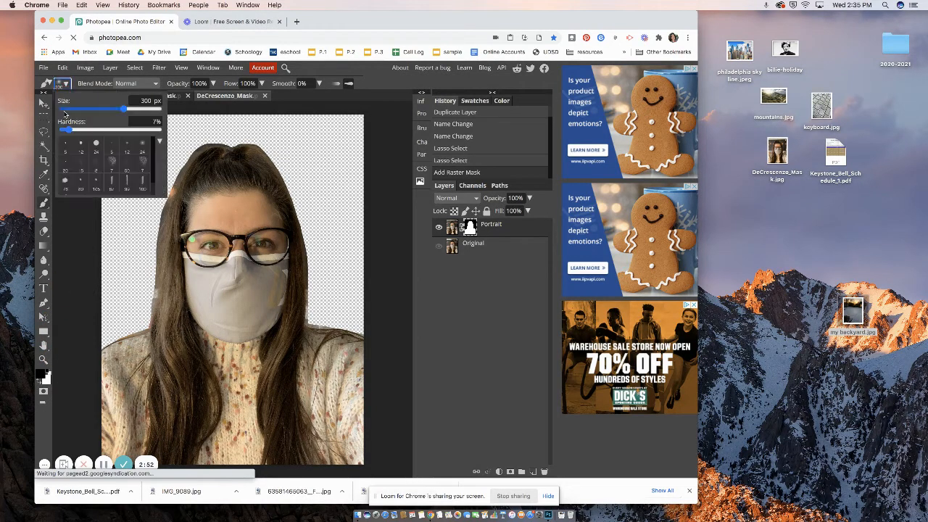
pyautogui.moveTo(69, 130); pyautogui.dragTo(65, 129)
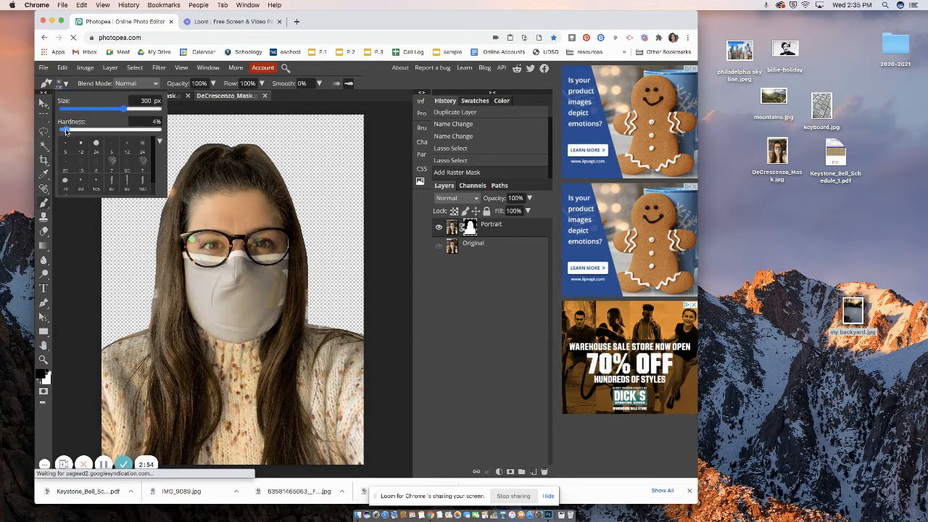
pyautogui.click(39, 383)
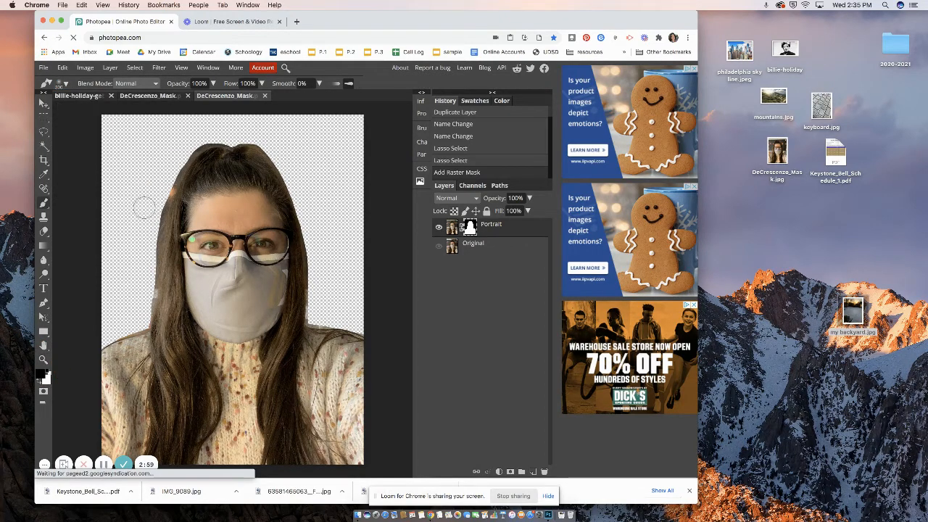
pyautogui.press('[')
pyautogui.press('[')
pyautogui.press('[')
# - Refine the Portrait mask along the hair and shoulders, hiding leftover background with black and restoring shoulder edges with white
pyautogui.moveTo(224, 142)
pyautogui.mouseDown()
pyautogui.moveTo(187, 156)
pyautogui.moveTo(150, 256)
pyautogui.moveTo(161, 202)
pyautogui.moveTo(151, 317)
pyautogui.moveTo(108, 335)
pyautogui.mouseUp()
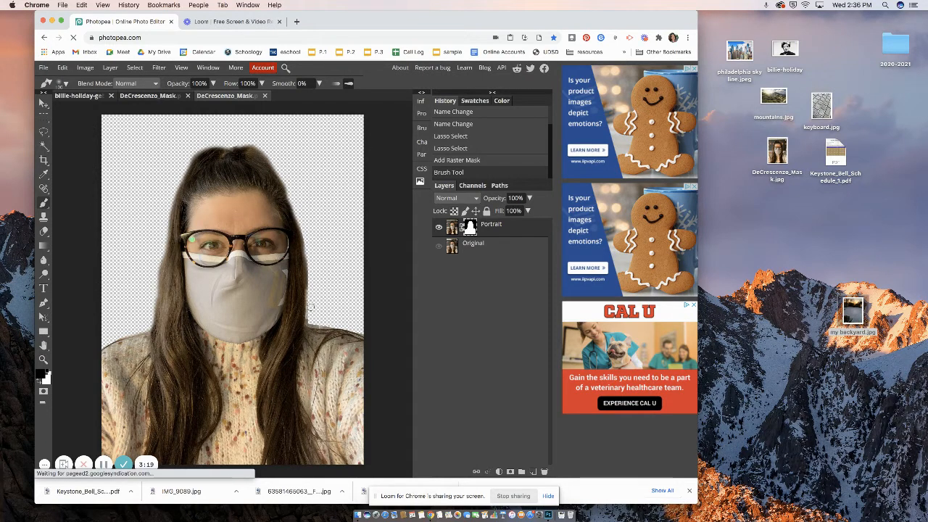
pyautogui.moveTo(313, 323); pyautogui.dragTo(362, 332)
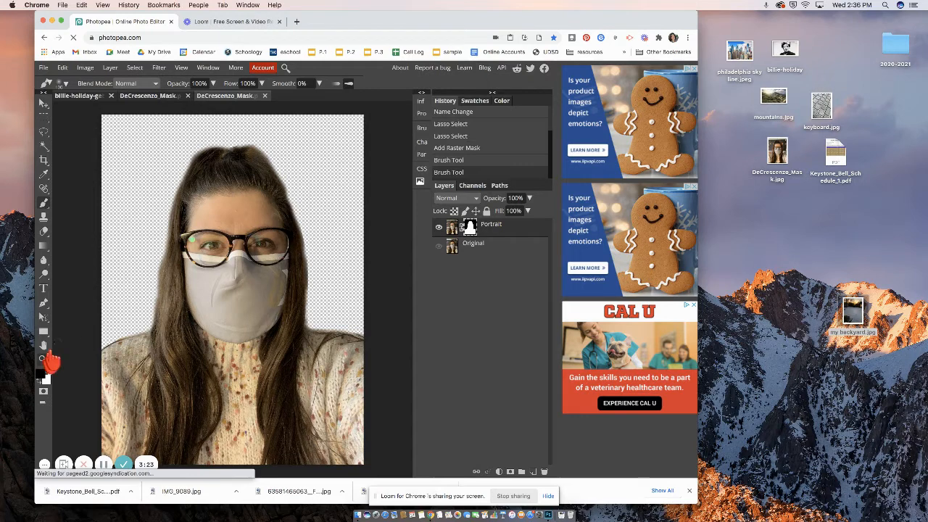
pyautogui.press('x')
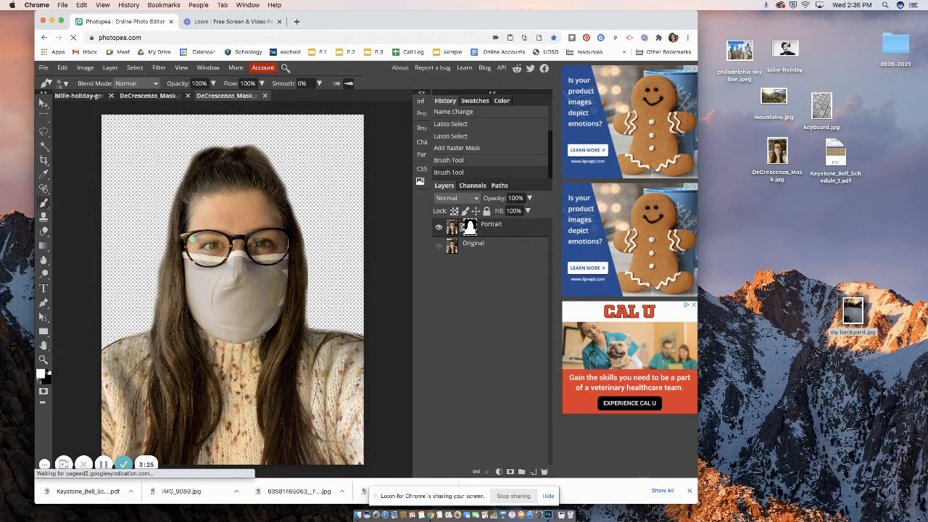
pyautogui.moveTo(312, 326); pyautogui.dragTo(365, 340)
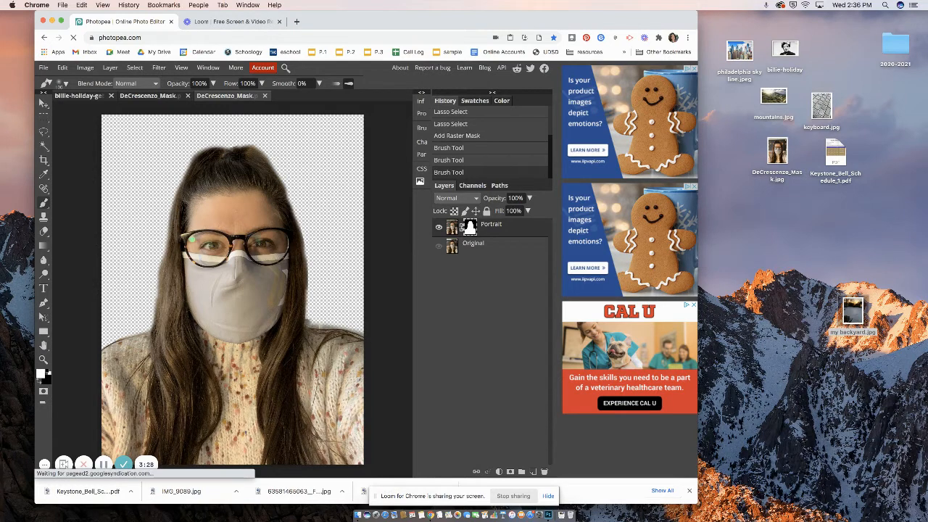
pyautogui.click(107, 340)
pyautogui.click(41, 383)
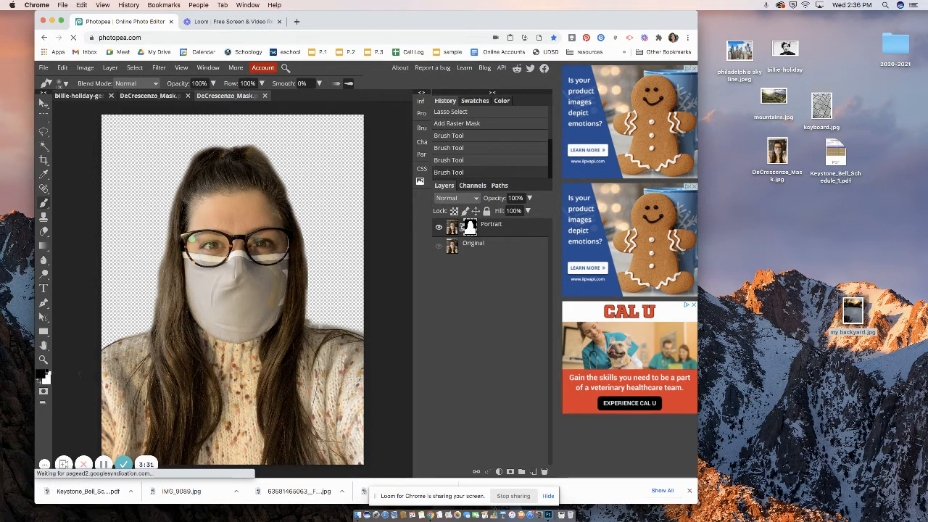
pyautogui.moveTo(309, 319); pyautogui.dragTo(365, 335)
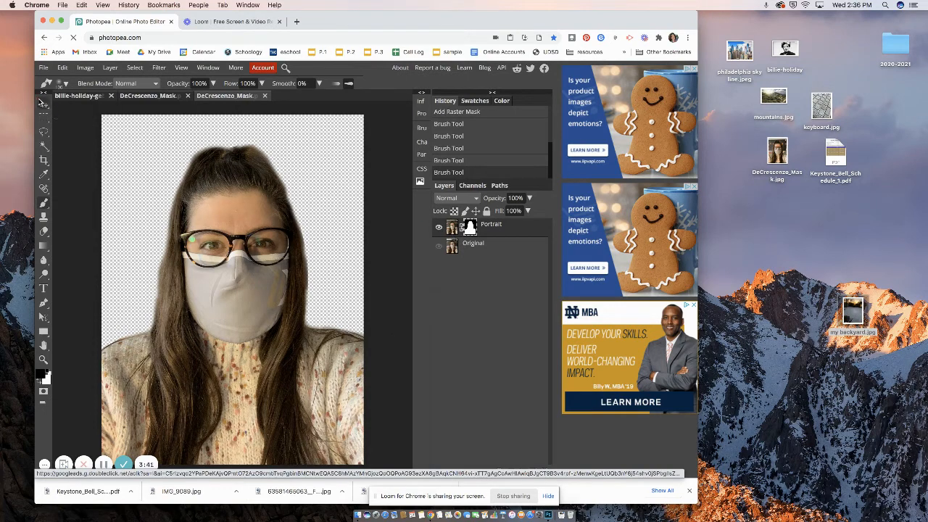
# - Try to convert the portrait to grayscale with a Black & White adjustment while the Portrait layer's mask is targeted
pyautogui.click(44, 103)
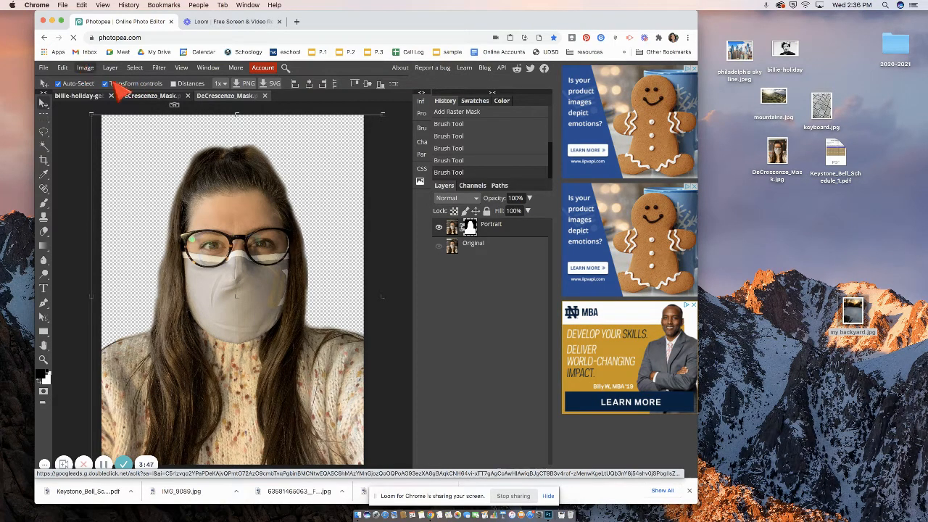
pyautogui.click(87, 68)
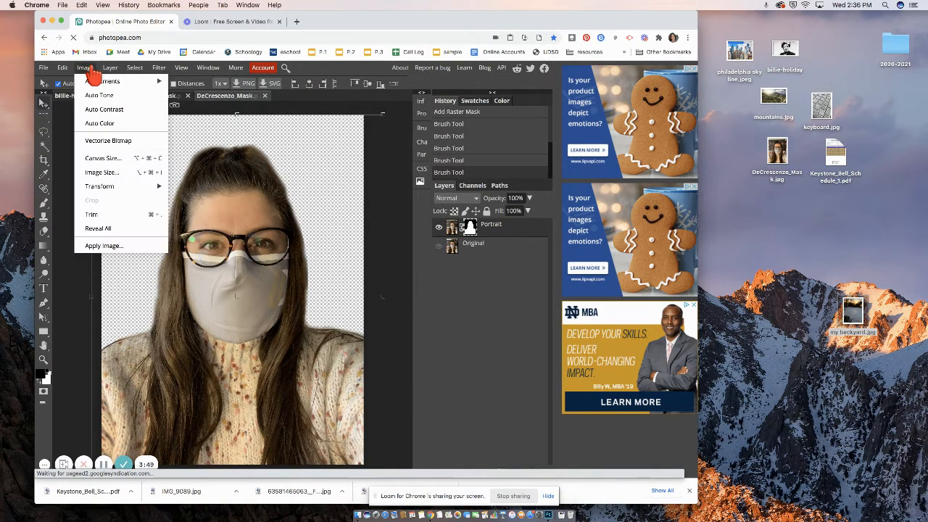
pyautogui.moveTo(96, 83)
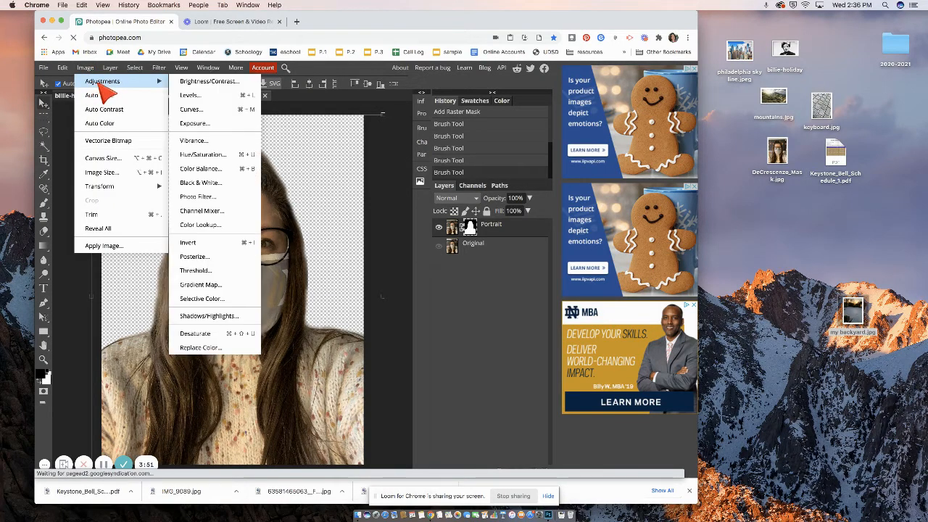
pyautogui.click(227, 185)
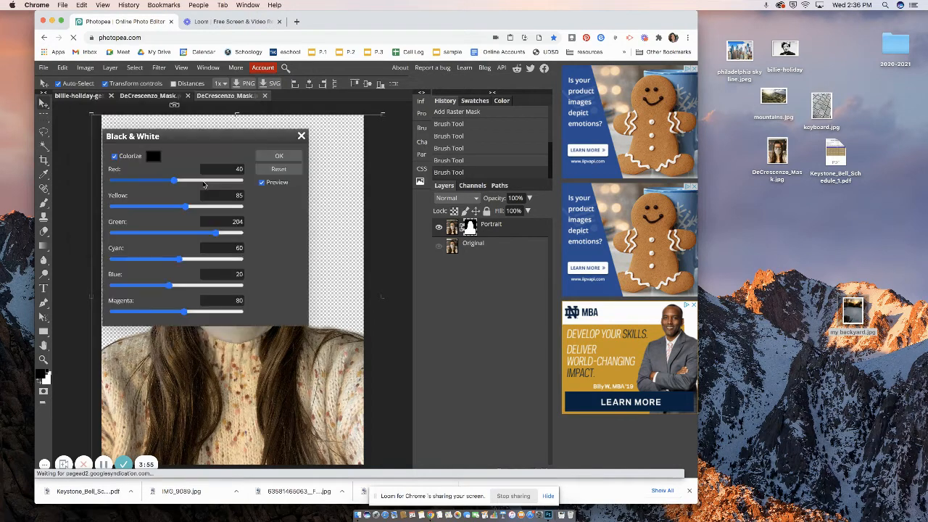
pyautogui.click(279, 156)
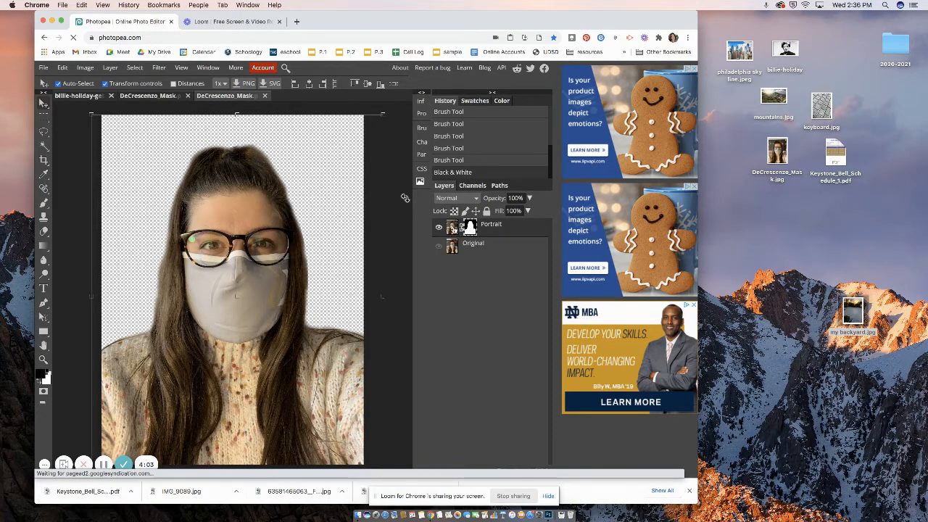
# - Target the Portrait layer's image instead of its mask and apply a Black & White adjustment with Red at 183
pyautogui.click(452, 229)
pyautogui.click(82, 122)
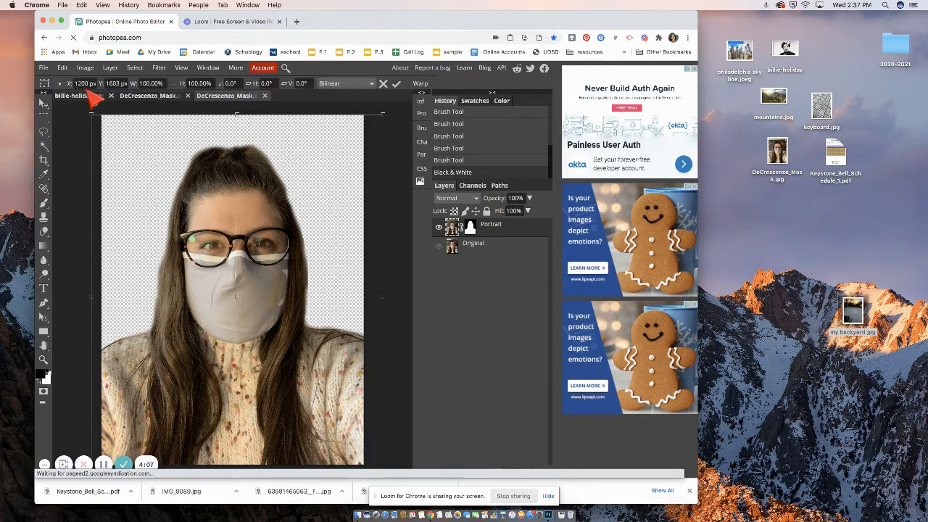
pyautogui.click(85, 68)
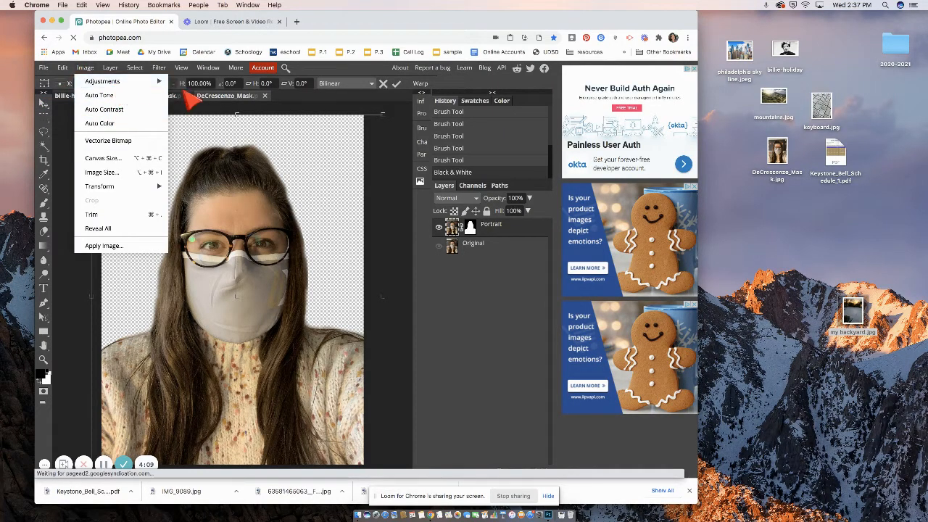
pyautogui.moveTo(159, 82)
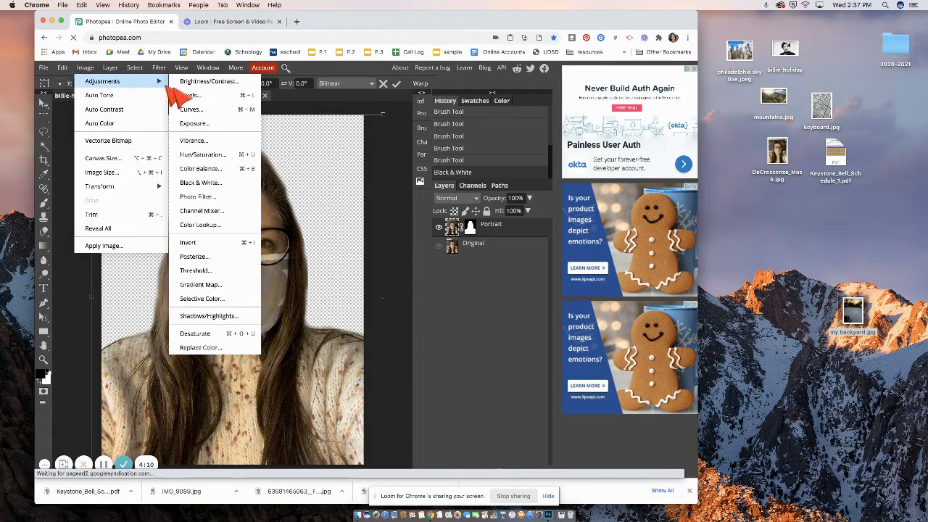
pyautogui.click(212, 183)
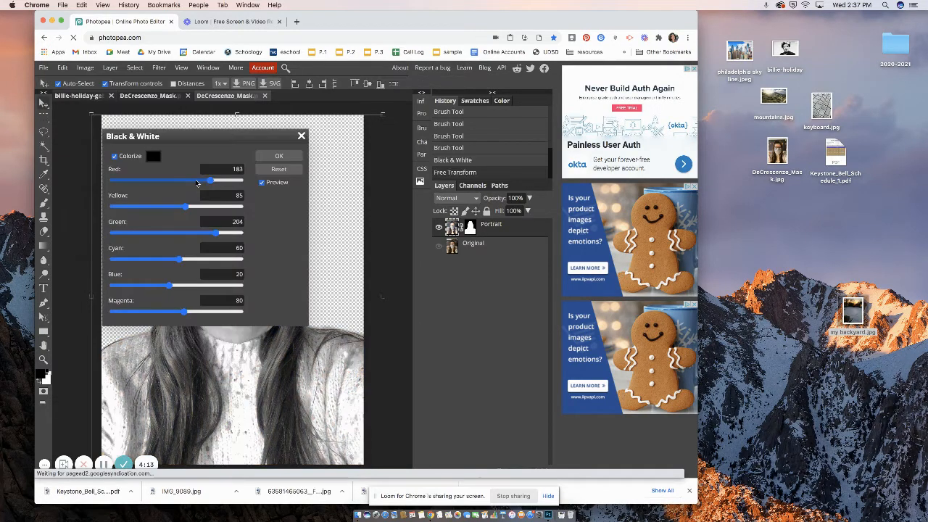
pyautogui.click(278, 157)
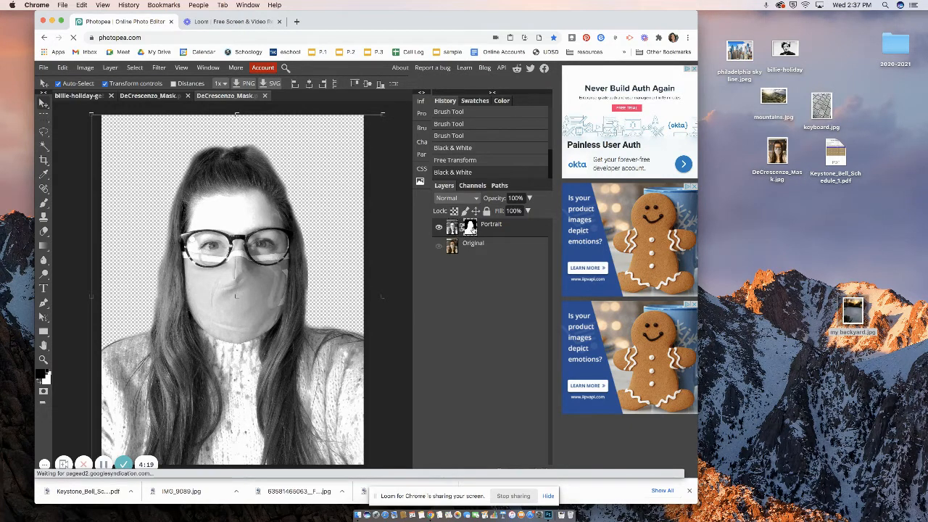
# - Apply Brightness/Contrast to the Portrait layer's image with brightness 45 and contrast 98
pyautogui.click(451, 228)
pyautogui.click(79, 67)
pyautogui.moveTo(131, 69)
pyautogui.moveTo(85, 68)
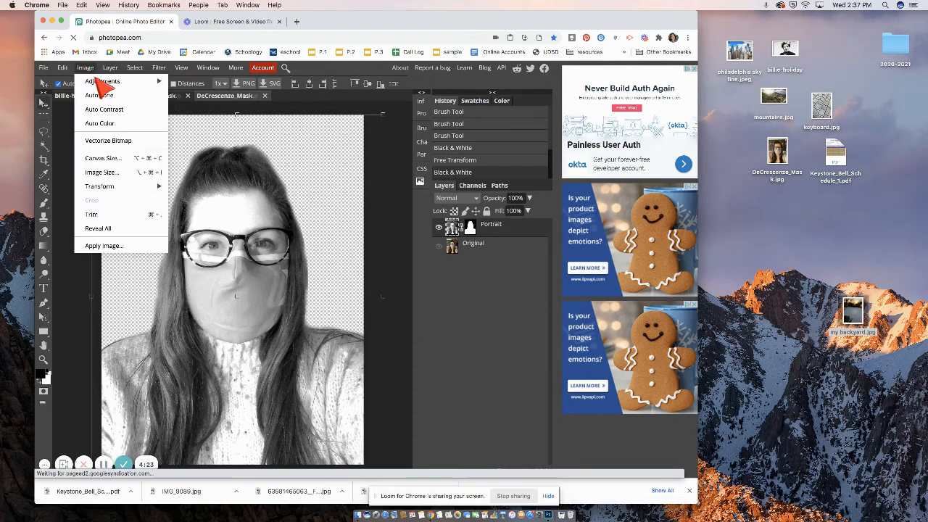
pyautogui.moveTo(109, 81)
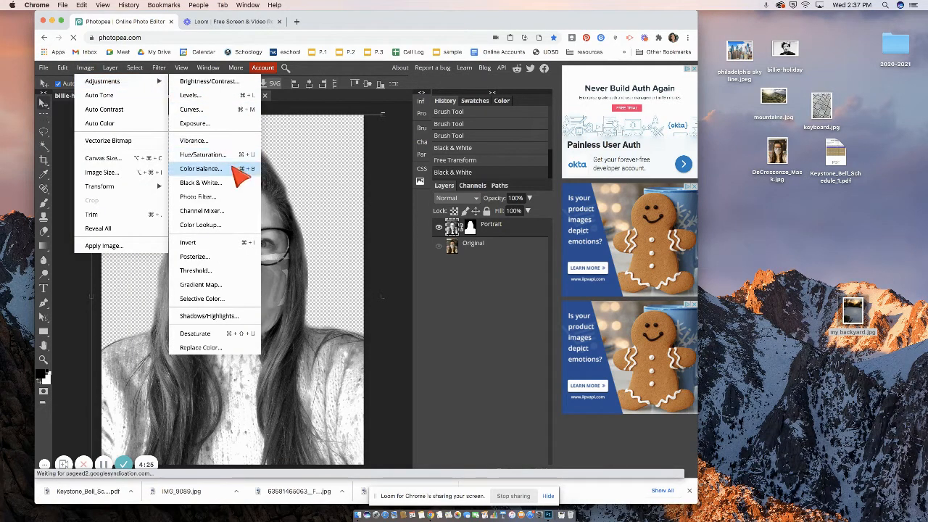
pyautogui.click(217, 82)
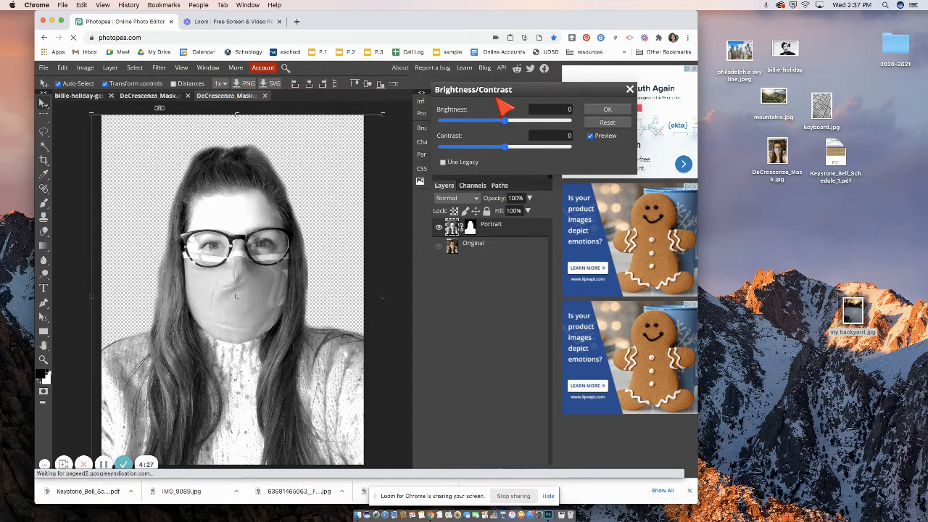
pyautogui.moveTo(506, 123); pyautogui.dragTo(567, 123)
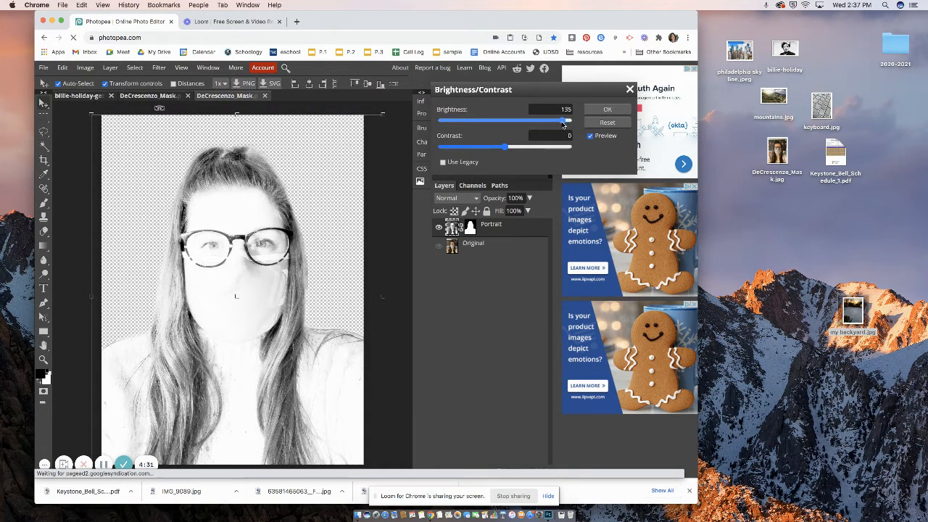
pyautogui.moveTo(505, 151); pyautogui.dragTo(516, 122)
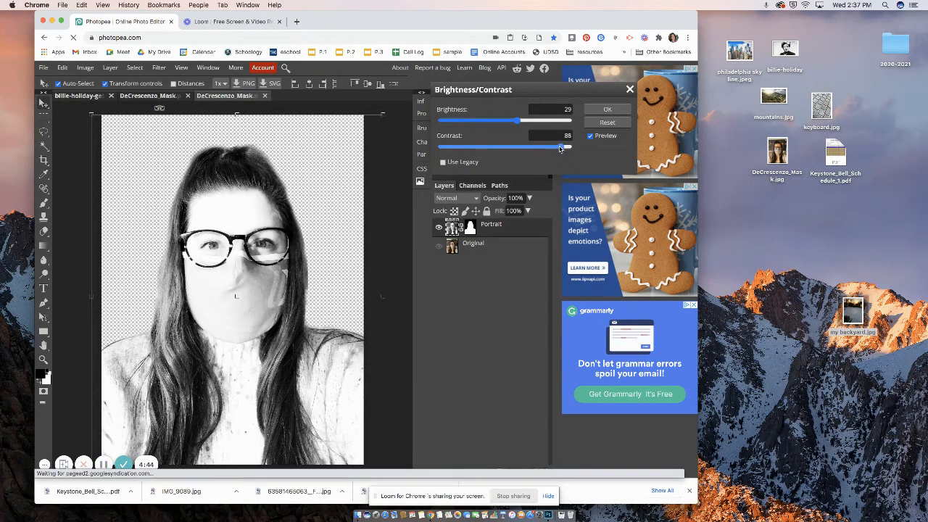
pyautogui.moveTo(559, 147); pyautogui.dragTo(570, 147)
pyautogui.moveTo(519, 121)
pyautogui.mouseDown()
pyautogui.moveTo(510, 120)
pyautogui.moveTo(524, 122)
pyautogui.mouseUp()
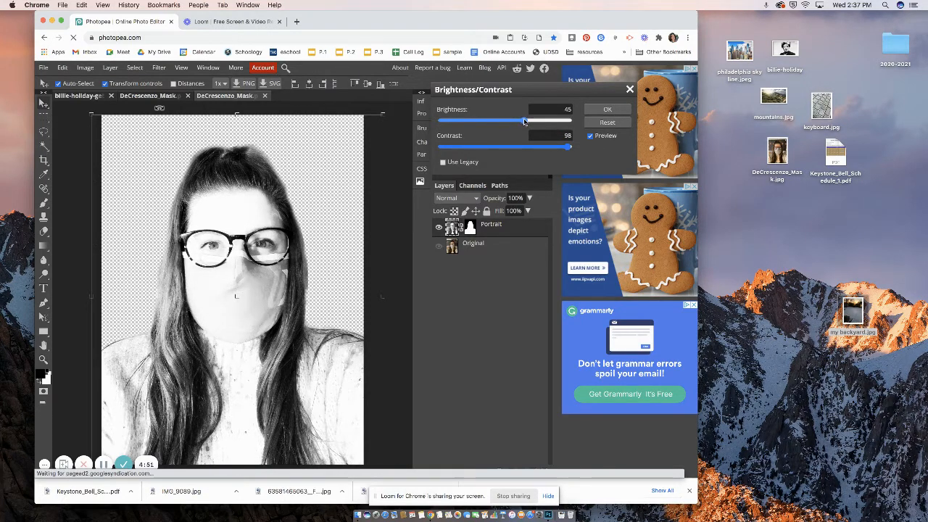
pyautogui.click(607, 109)
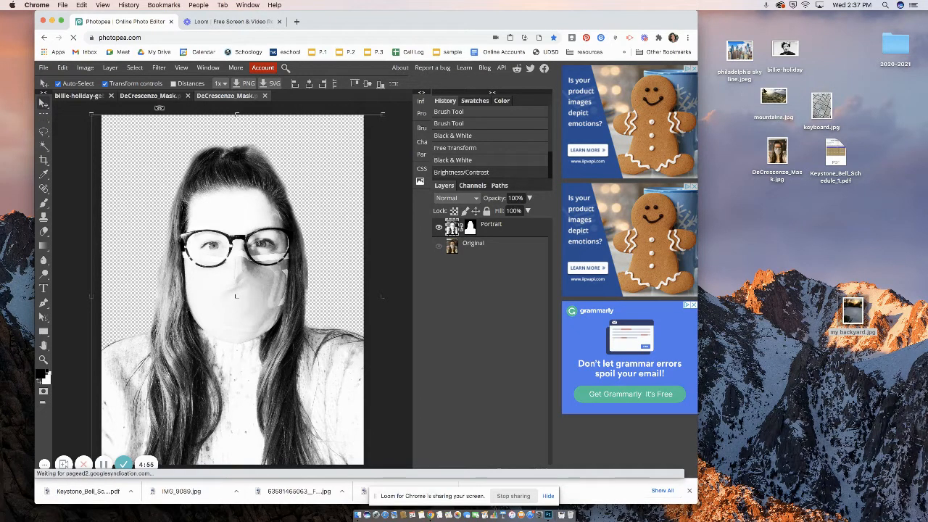
# - Place my backyard.jpg from the desktop above the Portrait layer and scale it to about 113% so it fills the canvas
pyautogui.moveTo(854, 307); pyautogui.dragTo(255, 247)
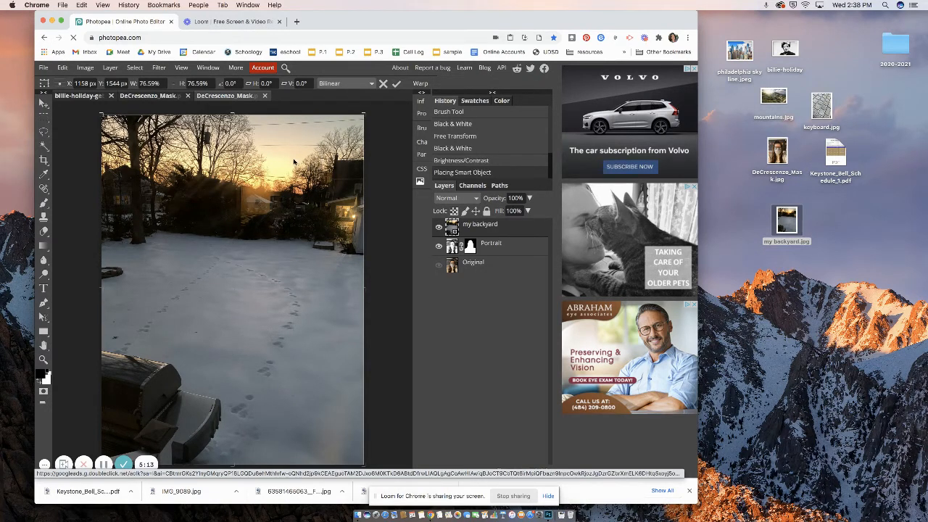
pyautogui.moveTo(294, 161); pyautogui.dragTo(277, 294)
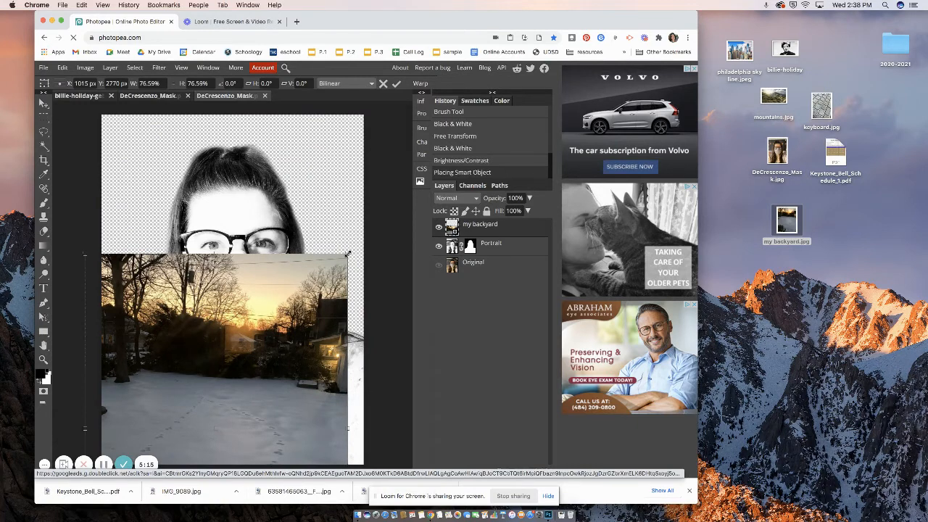
pyautogui.moveTo(348, 253); pyautogui.dragTo(382, 207)
pyautogui.moveTo(406, 163); pyautogui.dragTo(435, 132)
pyautogui.moveTo(271, 288); pyautogui.dragTo(242, 408)
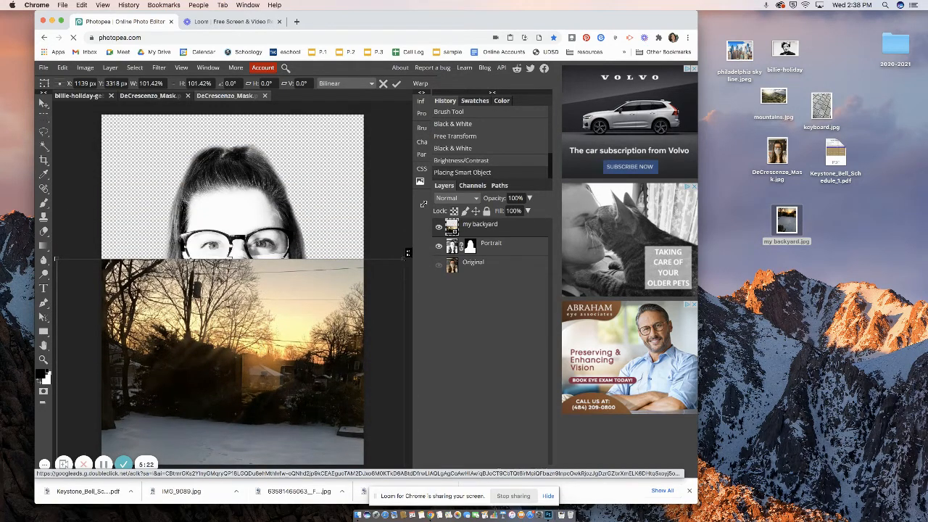
pyautogui.moveTo(402, 257); pyautogui.dragTo(446, 174)
pyautogui.moveTo(310, 296); pyautogui.dragTo(319, 208)
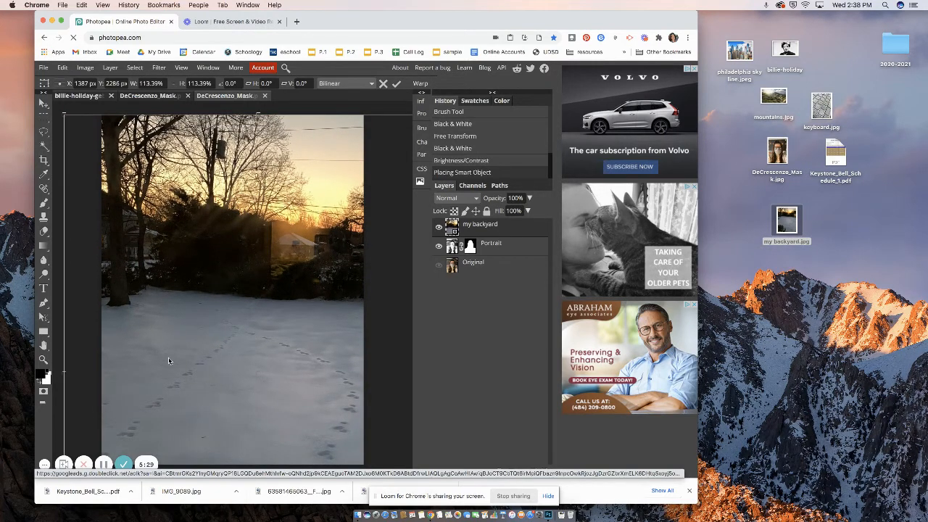
# - Lower the my backyard layer to 50% opacity, enlarge it to about 132% and position its trees over the woman's head
pyautogui.click(530, 199)
pyautogui.moveTo(527, 215); pyautogui.dragTo(508, 213)
pyautogui.moveTo(323, 195); pyautogui.dragTo(372, 196)
pyautogui.moveTo(119, 112); pyautogui.dragTo(22, 2)
pyautogui.moveTo(316, 216); pyautogui.dragTo(330, 257)
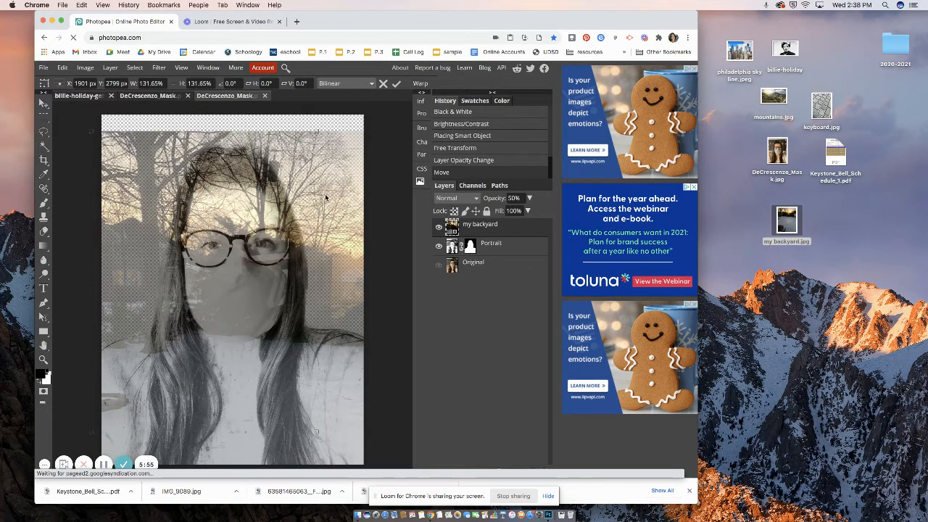
pyautogui.moveTo(325, 197); pyautogui.dragTo(356, 224)
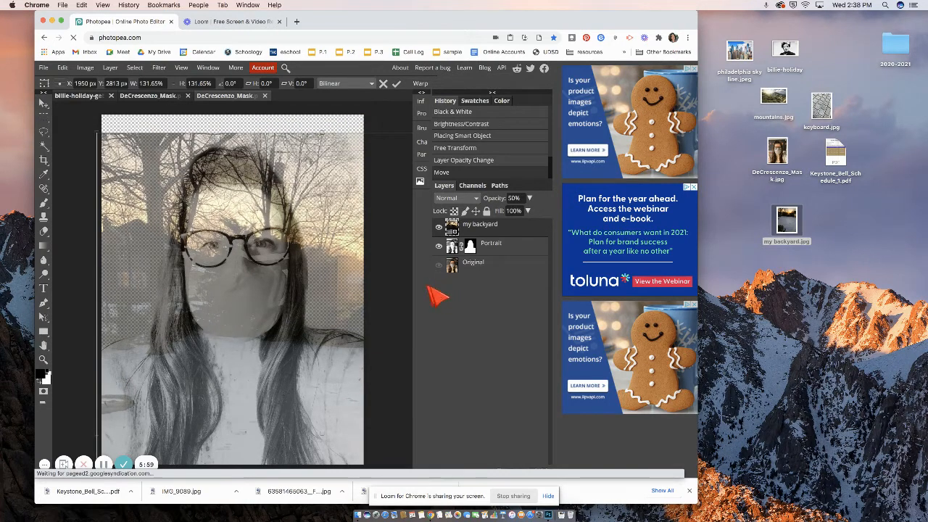
# - Return the my backyard layer to 100% opacity and clip it to the Portrait layer with a clipping mask
pyautogui.click(529, 198)
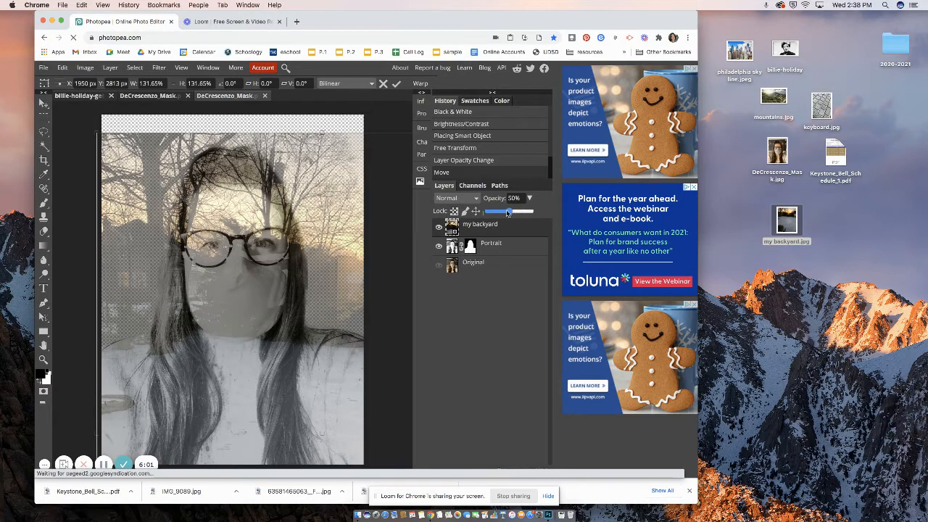
pyautogui.moveTo(507, 213); pyautogui.dragTo(517, 212)
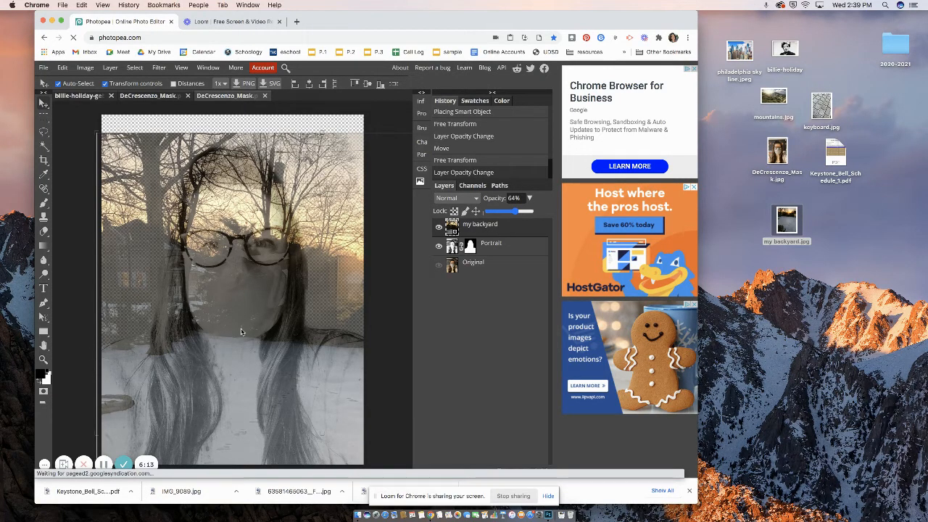
pyautogui.click(530, 198)
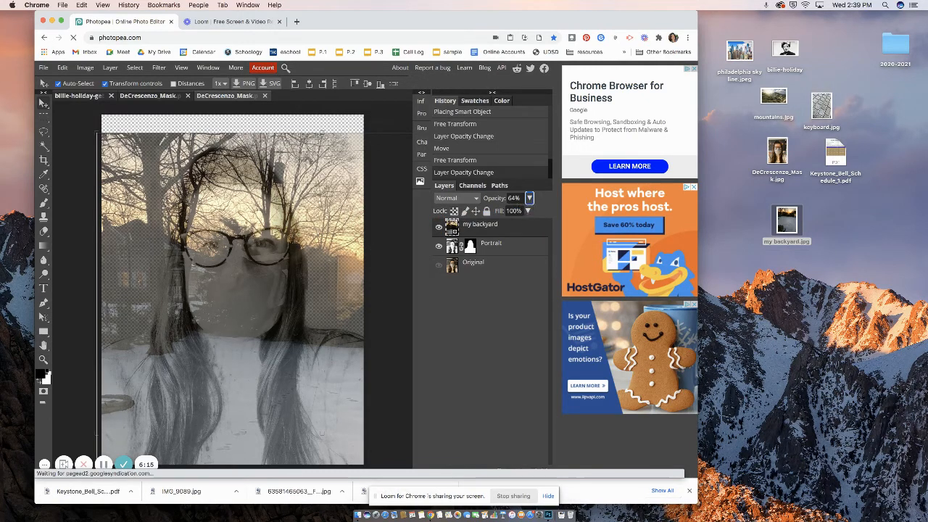
pyautogui.moveTo(530, 198); pyautogui.dragTo(551, 210)
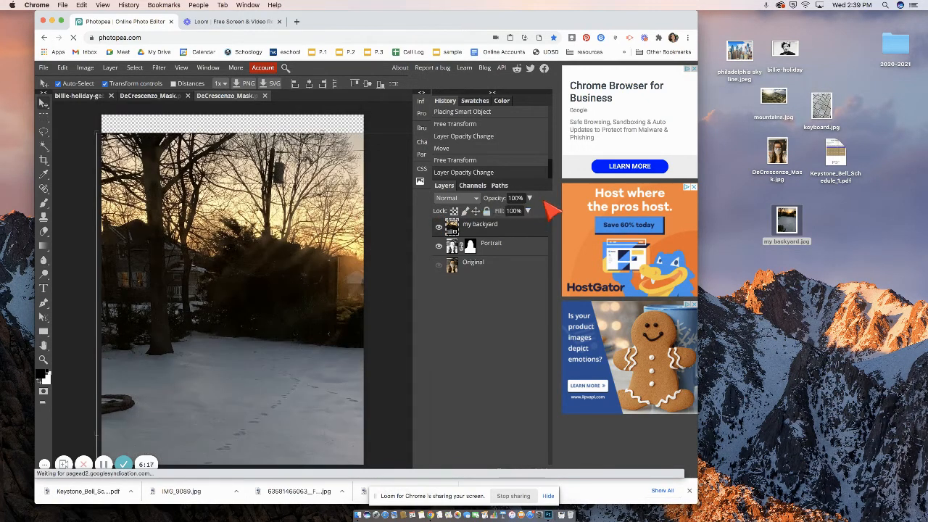
pyautogui.rightClick(507, 226)
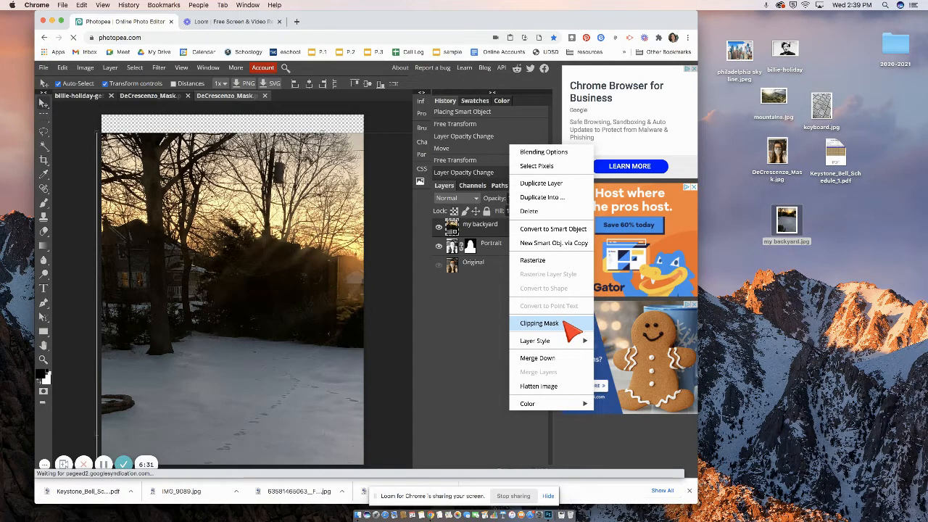
pyautogui.click(540, 324)
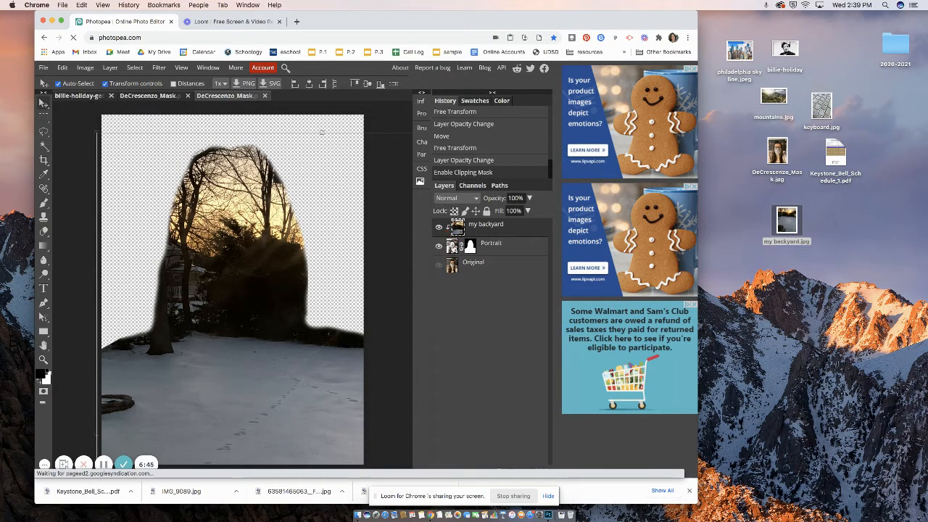
# - Dismiss the three advertisements shown beside the workspace
pyautogui.click(451, 244)
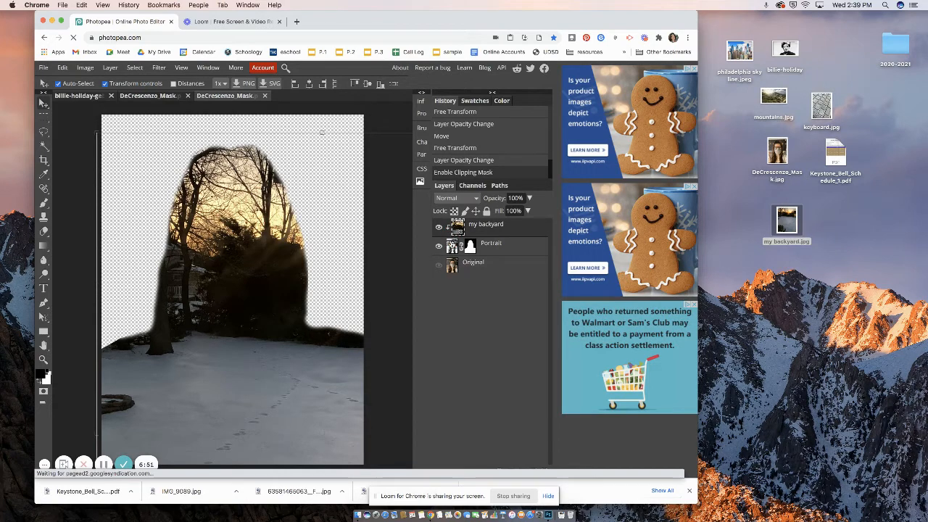
pyautogui.click(694, 69)
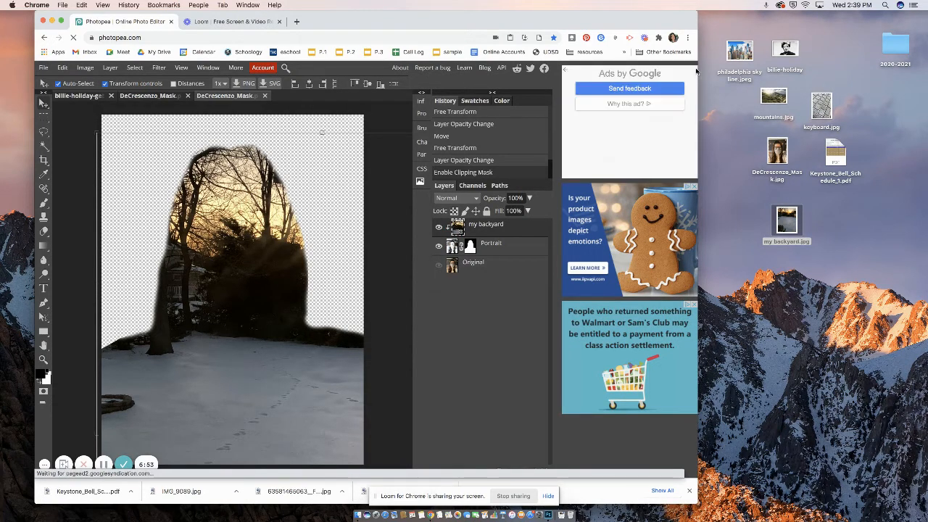
pyautogui.click(694, 187)
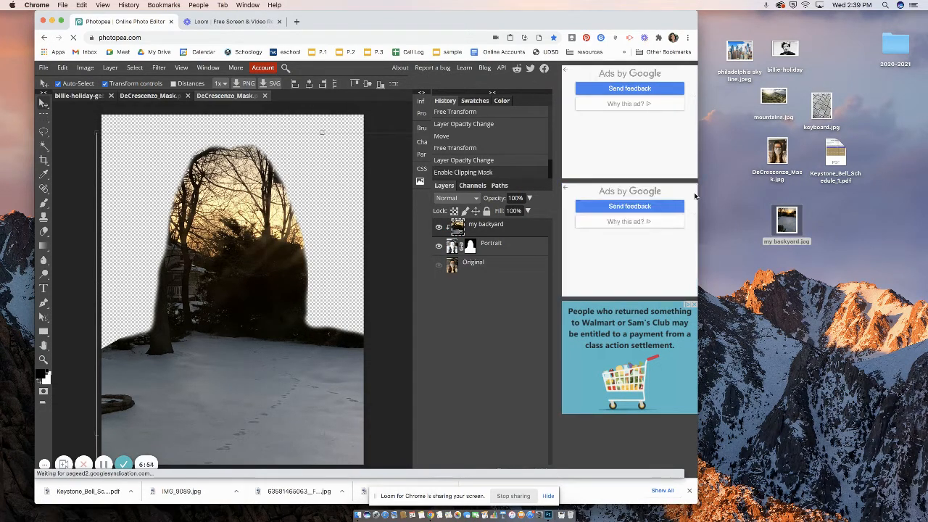
pyautogui.click(694, 304)
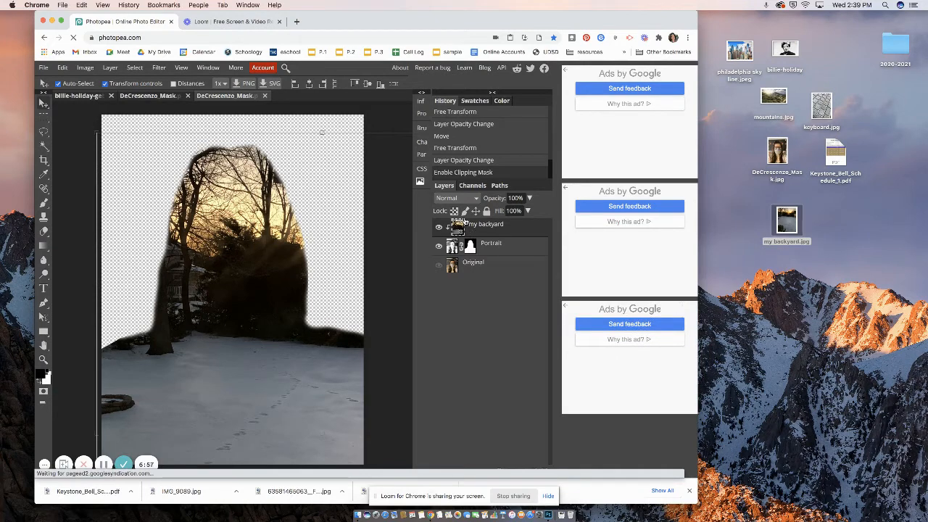
# - Set the clipped my backyard layer's opacity to 53% and enlarge the browser window to fill the screen
pyautogui.click(529, 198)
pyautogui.moveTo(530, 210); pyautogui.dragTo(511, 212)
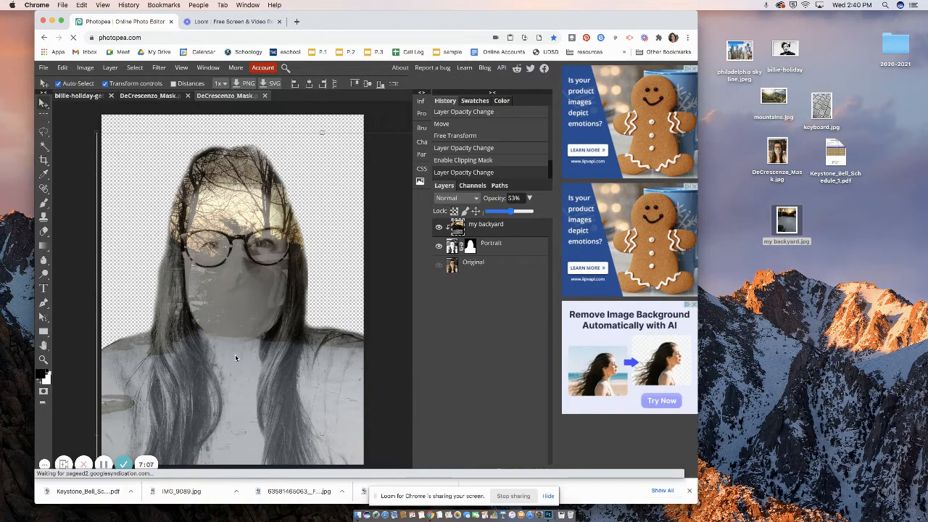
pyautogui.click(61, 21)
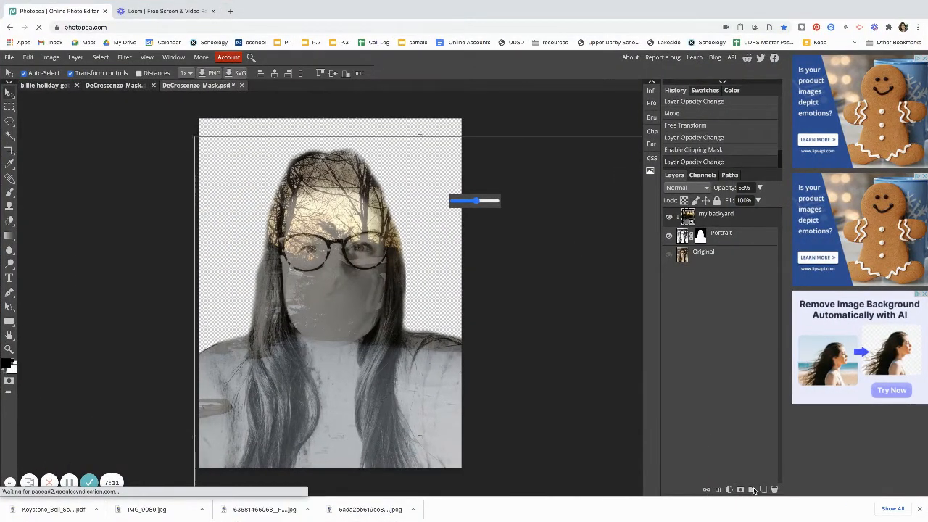
# - Add a new layer between the Portrait and Original layers and make it a white (ffffff) color fill
pyautogui.click(763, 490)
pyautogui.moveTo(729, 216); pyautogui.dragTo(721, 270)
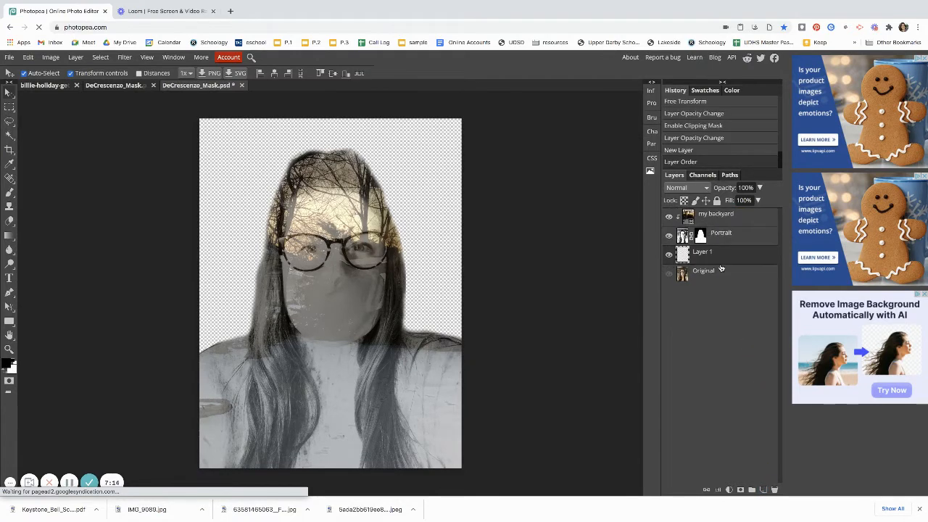
pyautogui.click(729, 490)
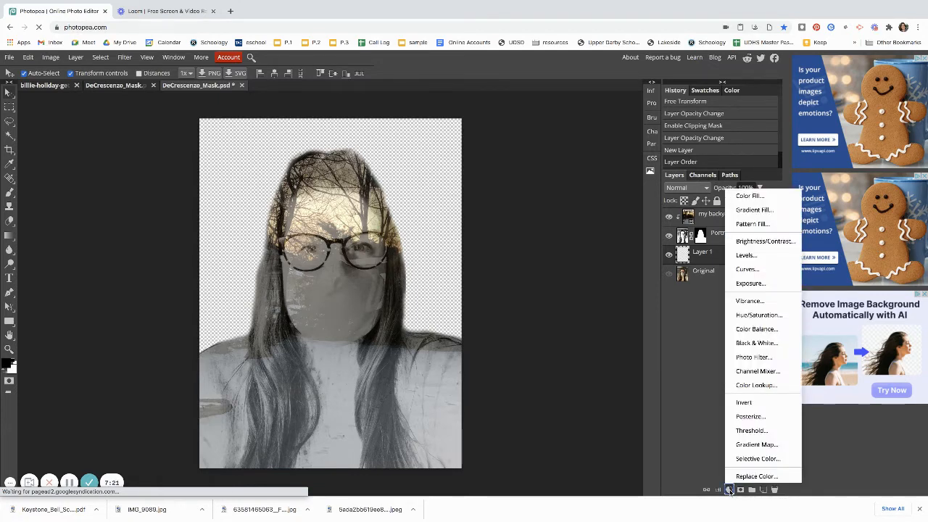
pyautogui.click(763, 199)
pyautogui.click(435, 82)
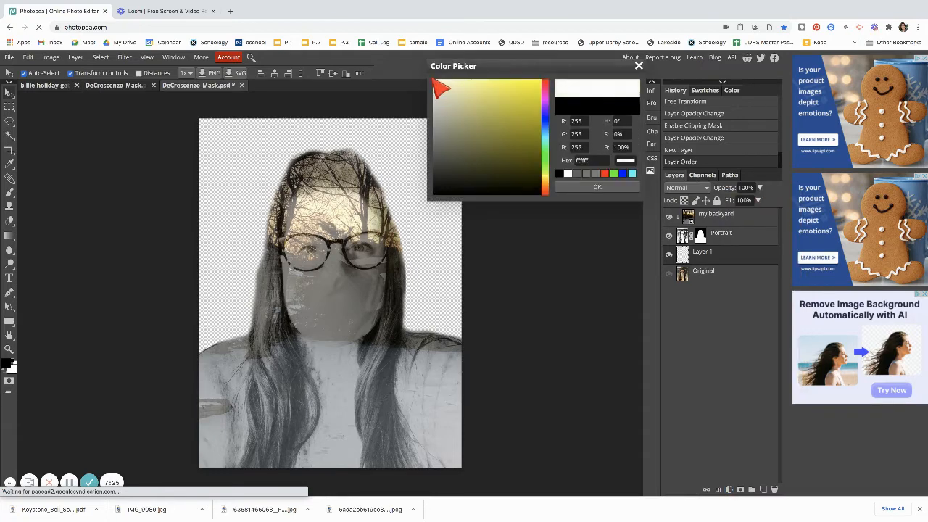
pyautogui.click(597, 187)
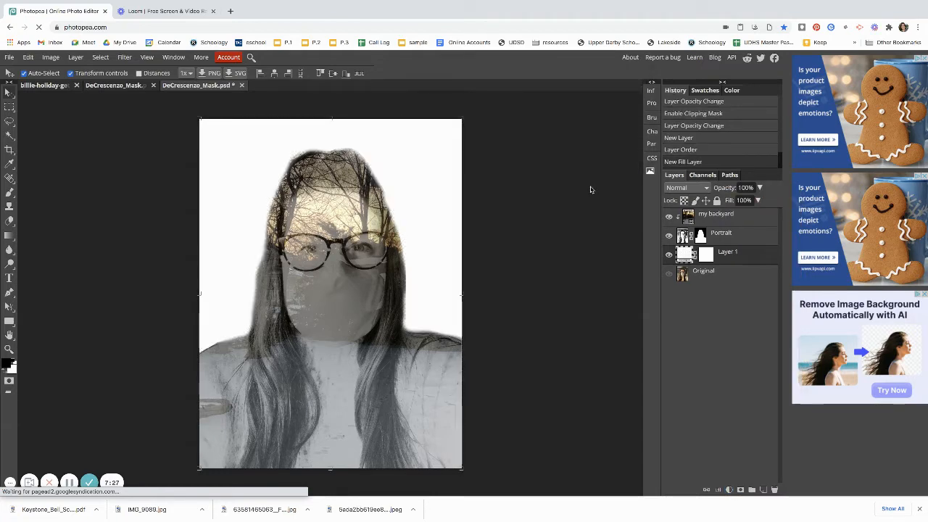
# - Add a second color fill behind the portrait in a pale yellow sampled from the backyard photo's sky
pyautogui.click(729, 491)
pyautogui.click(760, 197)
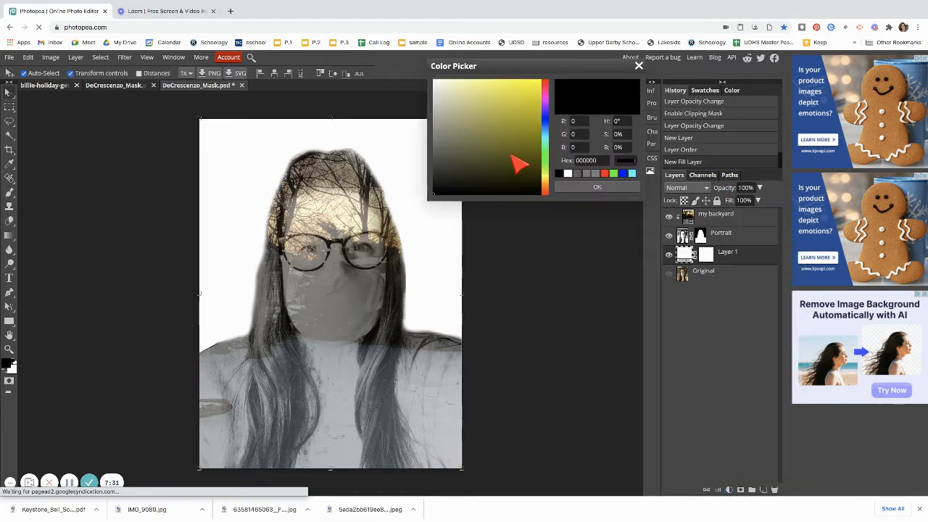
pyautogui.click(348, 205)
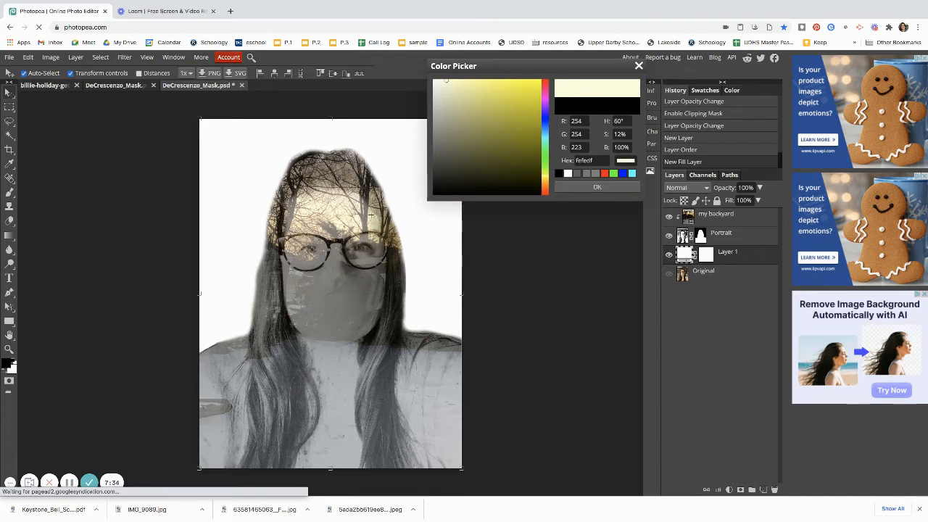
pyautogui.click(370, 214)
pyautogui.click(599, 187)
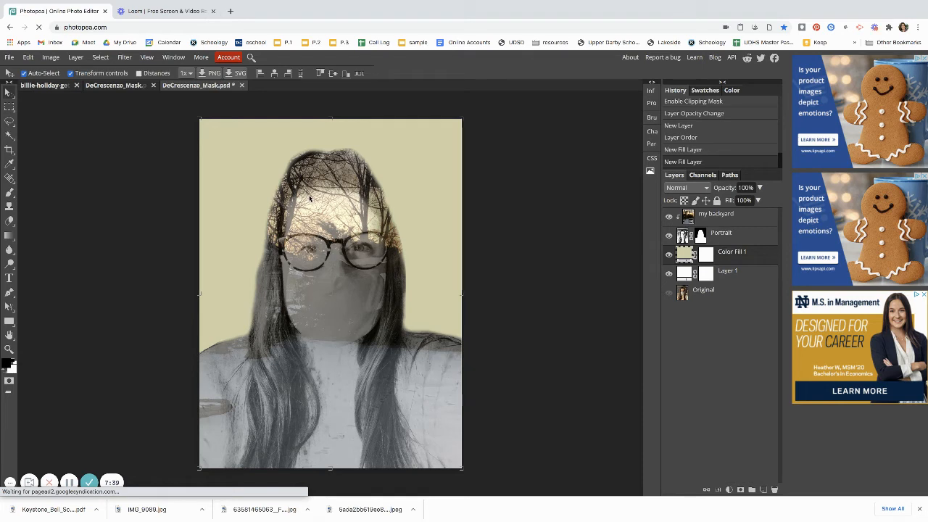
# - Target the Portrait layer's mask for painting with the Brush tool
pyautogui.click(730, 241)
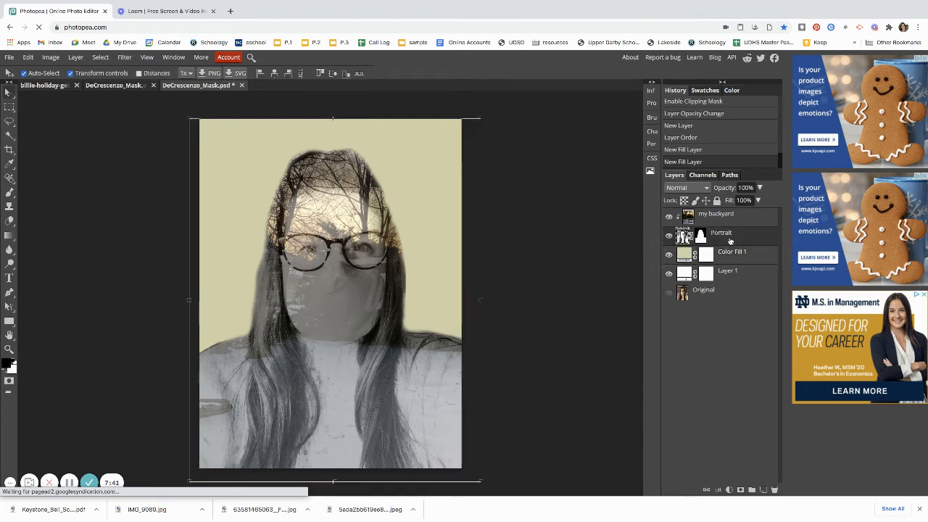
pyautogui.click(701, 241)
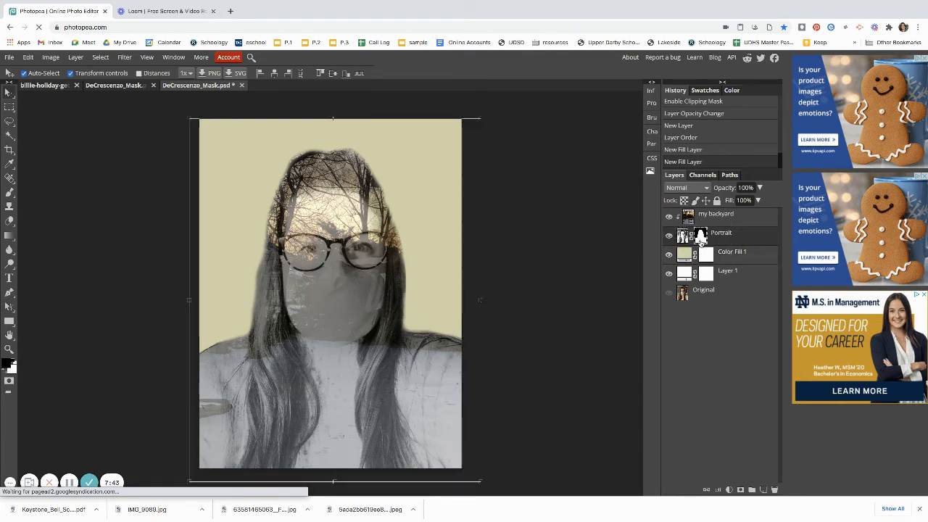
pyautogui.click(9, 192)
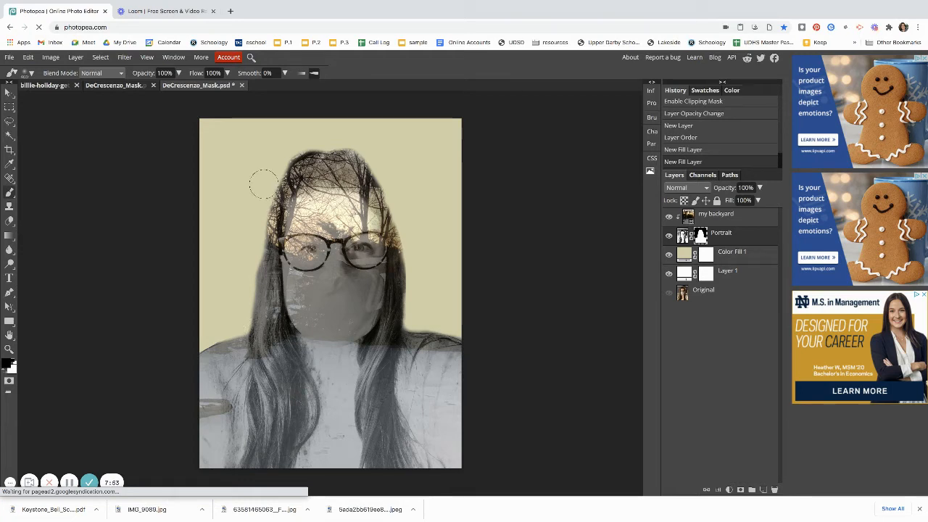
# - Try painting black and white over the head's upper edge on the Portrait mask, and undo both strokes
pyautogui.moveTo(289, 164)
pyautogui.mouseDown()
pyautogui.moveTo(299, 172)
pyautogui.moveTo(271, 174)
pyautogui.mouseUp()
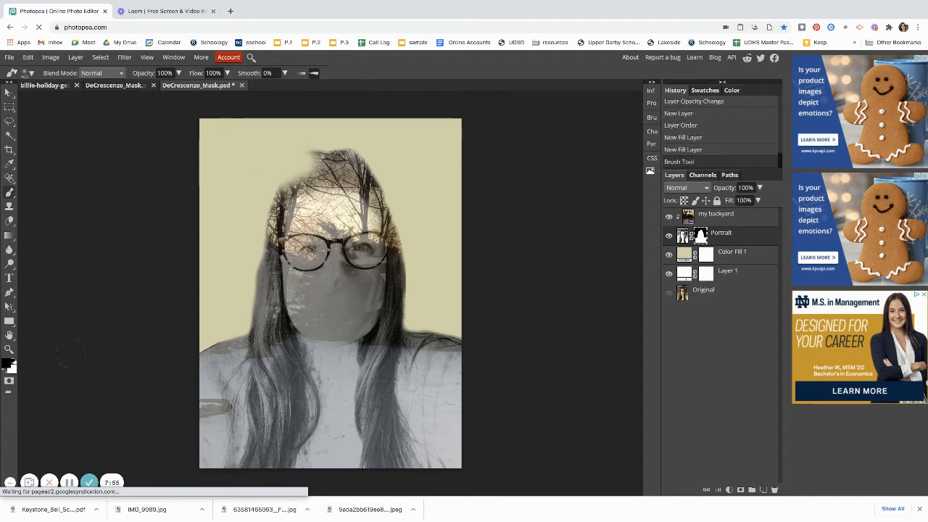
pyautogui.press('x')
pyautogui.moveTo(314, 143)
pyautogui.mouseDown()
pyautogui.moveTo(272, 182)
pyautogui.moveTo(316, 170)
pyautogui.moveTo(354, 129)
pyautogui.moveTo(377, 165)
pyautogui.mouseUp()
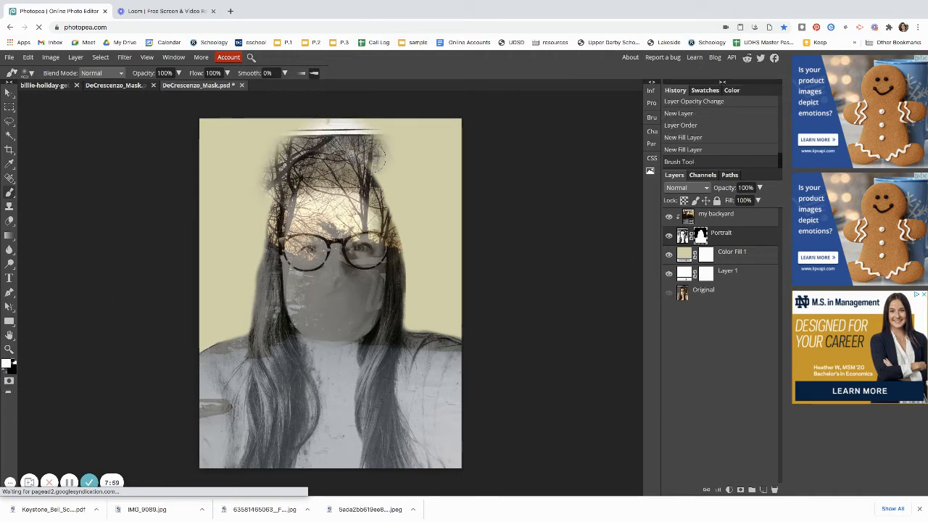
pyautogui.hotkey('ctrl', 'z')
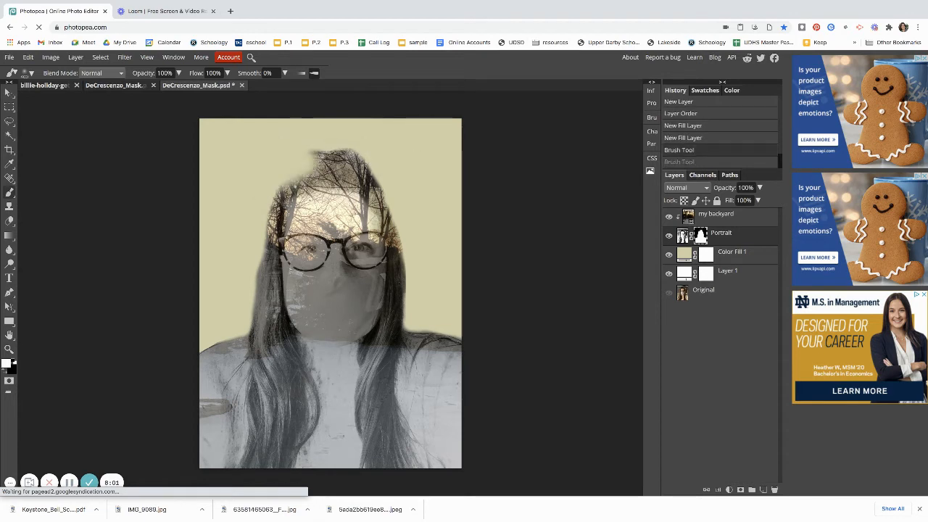
pyautogui.hotkey('ctrl', 'z')
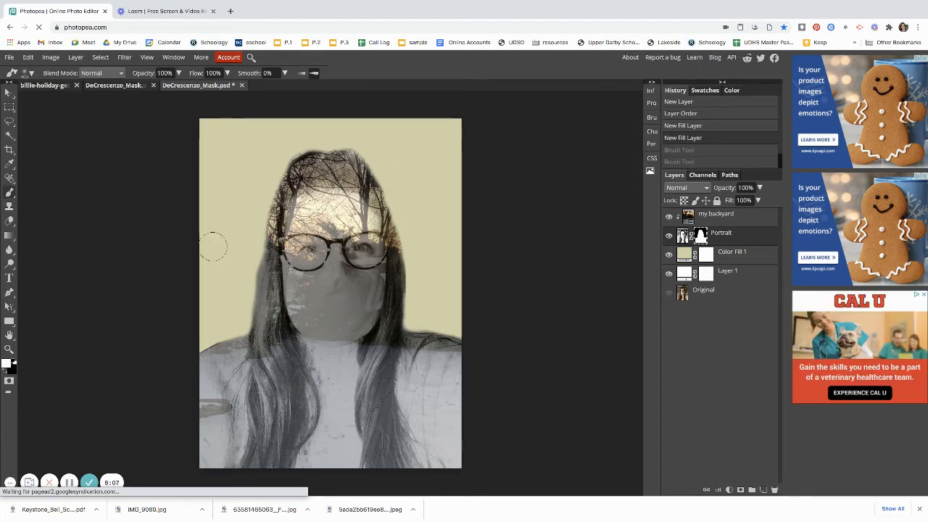
pyautogui.click(6, 364)
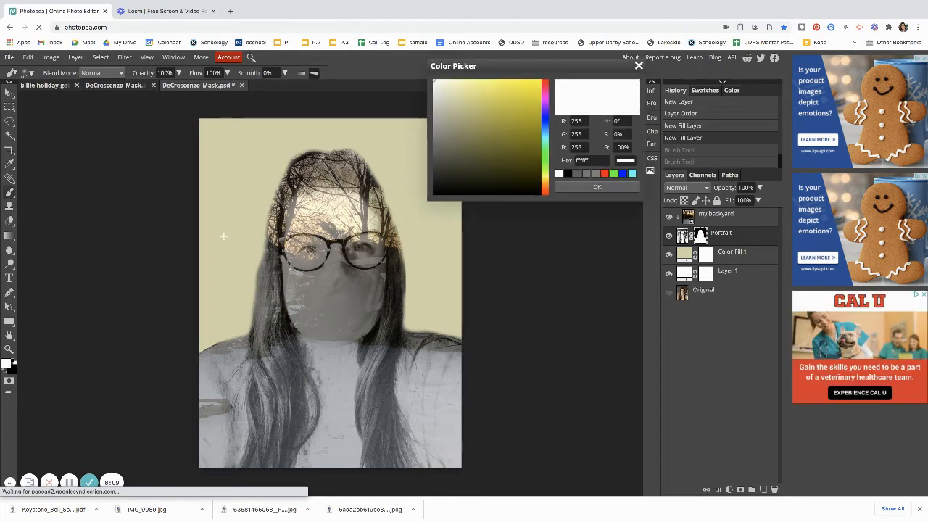
pyautogui.moveTo(438, 142); pyautogui.dragTo(433, 135)
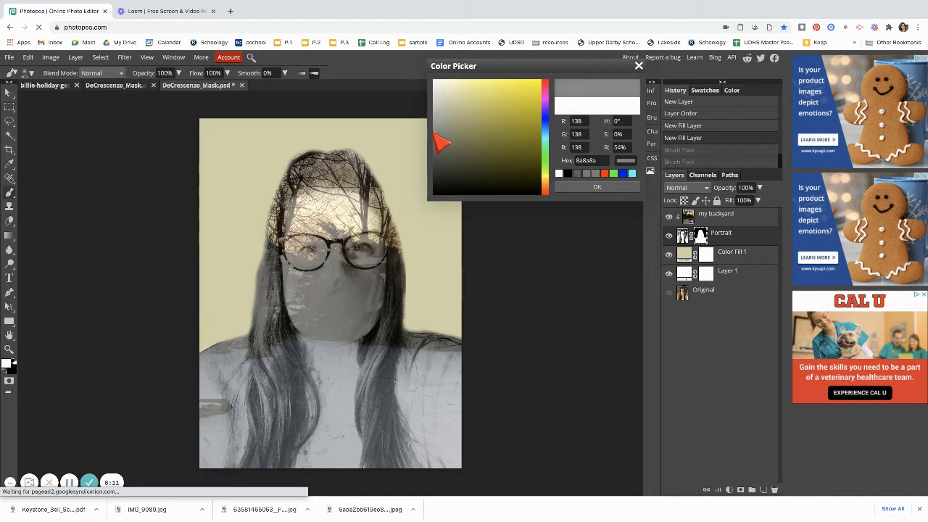
pyautogui.click(638, 67)
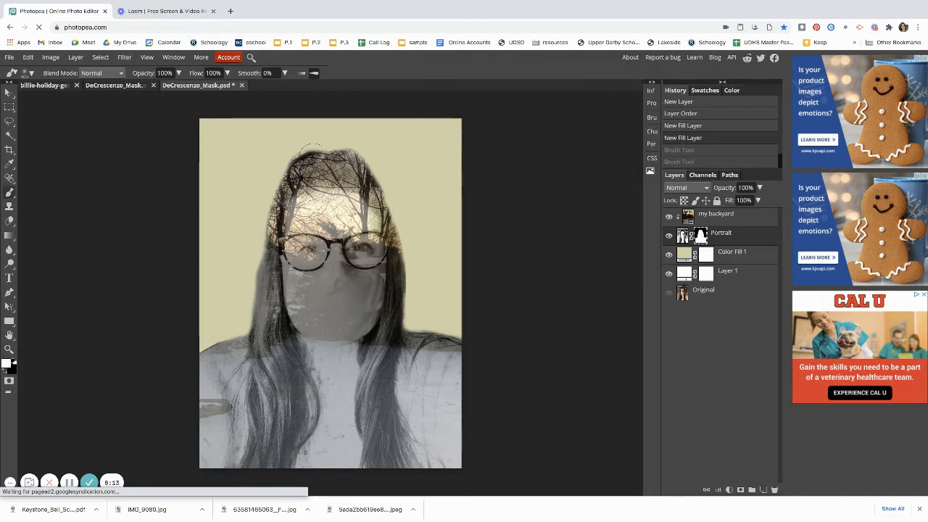
# - Try revealing the backyard around the head with white strokes on the Portrait mask, and undo all of them
pyautogui.moveTo(313, 146)
pyautogui.mouseDown()
pyautogui.moveTo(281, 170)
pyautogui.moveTo(259, 225)
pyautogui.moveTo(233, 241)
pyautogui.moveTo(229, 202)
pyautogui.moveTo(247, 161)
pyautogui.mouseUp()
pyautogui.moveTo(324, 131)
pyautogui.mouseDown()
pyautogui.moveTo(369, 131)
pyautogui.moveTo(412, 151)
pyautogui.moveTo(426, 174)
pyautogui.moveTo(381, 168)
pyautogui.moveTo(404, 197)
pyautogui.moveTo(404, 232)
pyautogui.moveTo(422, 243)
pyautogui.moveTo(433, 192)
pyautogui.moveTo(458, 169)
pyautogui.moveTo(449, 161)
pyautogui.moveTo(258, 206)
pyautogui.moveTo(244, 250)
pyautogui.moveTo(215, 247)
pyautogui.moveTo(215, 155)
pyautogui.moveTo(229, 151)
pyautogui.moveTo(202, 250)
pyautogui.moveTo(258, 255)
pyautogui.mouseUp()
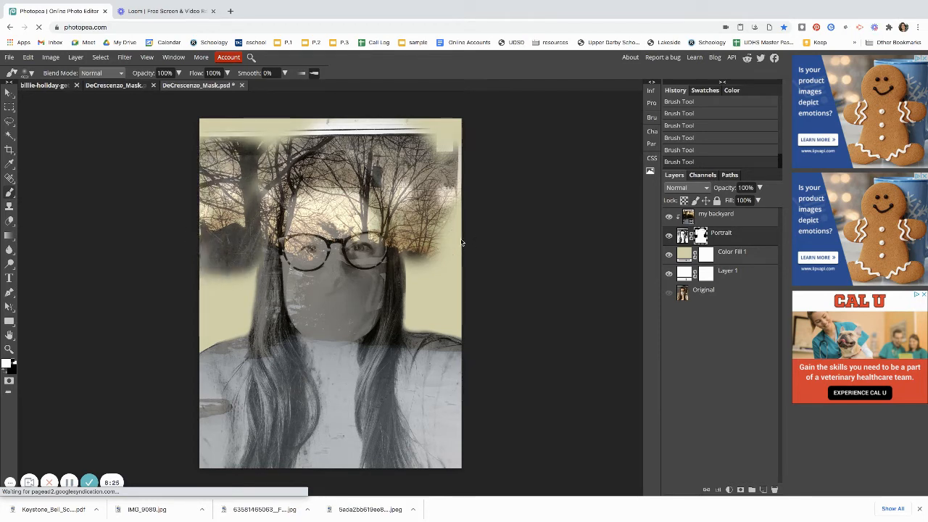
pyautogui.hotkey('ctrl', 'z')
pyautogui.hotkey('ctrl', 'z')
pyautogui.hotkey('ctrl', 'z')
pyautogui.hotkey('ctrl', 'z')
pyautogui.hotkey('ctrl', 'z')
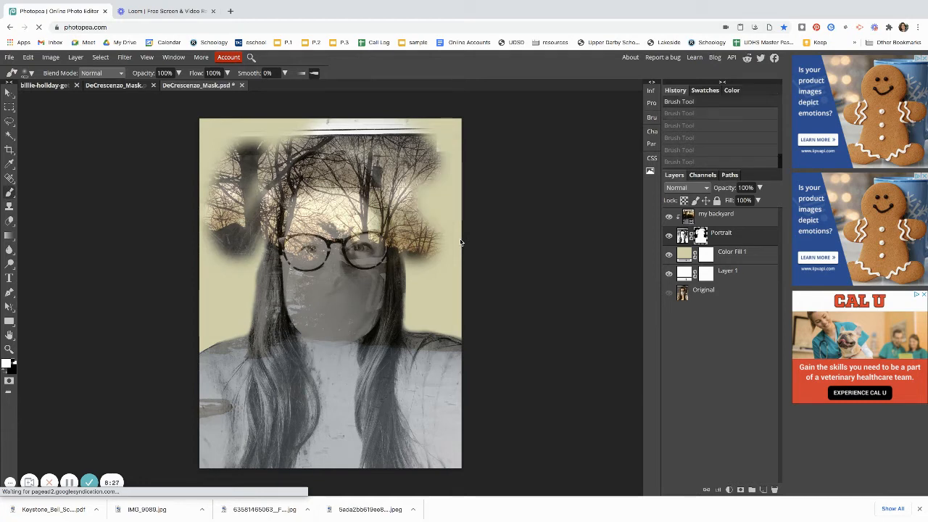
pyautogui.hotkey('ctrl', 'z')
pyautogui.hotkey('ctrl', 'z')
pyautogui.hotkey('ctrl', 'z')
pyautogui.hotkey('ctrl', 'z')
pyautogui.hotkey('ctrl', 'z')
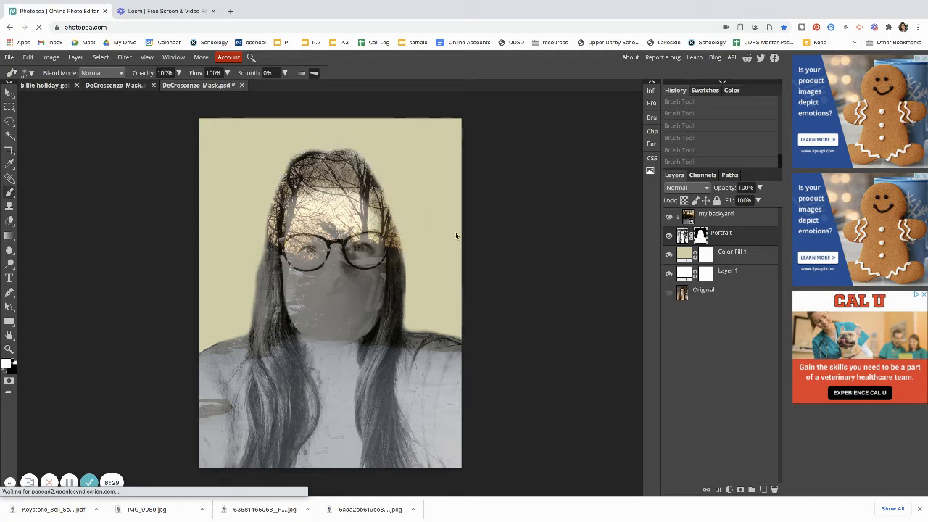
# - Choose a mid-gray brush color and paint the Portrait mask around the head to partially reveal the backyard trees
pyautogui.click(6, 366)
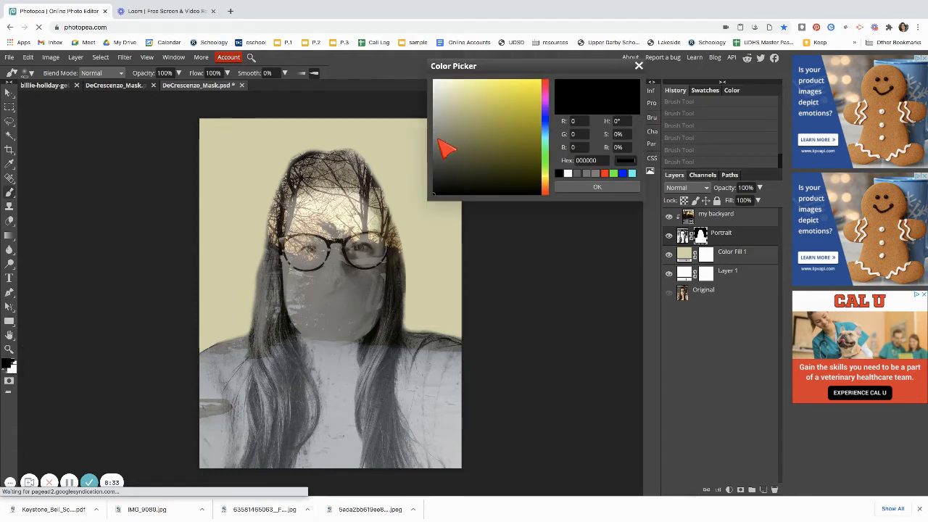
pyautogui.click(597, 187)
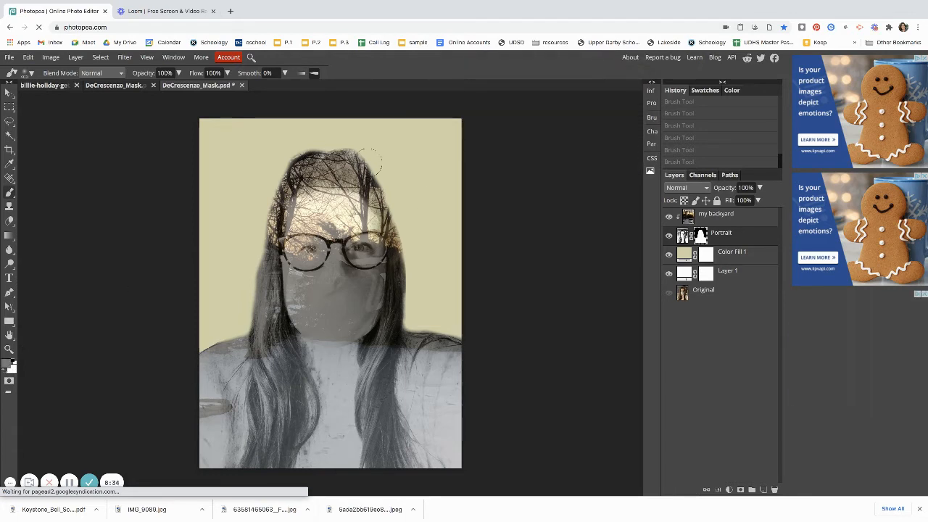
pyautogui.moveTo(323, 140)
pyautogui.mouseDown()
pyautogui.moveTo(274, 166)
pyautogui.moveTo(262, 204)
pyautogui.moveTo(321, 134)
pyautogui.moveTo(367, 136)
pyautogui.moveTo(391, 157)
pyautogui.moveTo(393, 175)
pyautogui.moveTo(379, 165)
pyautogui.moveTo(400, 185)
pyautogui.moveTo(414, 229)
pyautogui.moveTo(447, 234)
pyautogui.moveTo(411, 134)
pyautogui.moveTo(416, 125)
pyautogui.moveTo(446, 145)
pyautogui.mouseUp()
pyautogui.moveTo(268, 138)
pyautogui.mouseDown()
pyautogui.moveTo(246, 165)
pyautogui.moveTo(256, 238)
pyautogui.moveTo(239, 264)
pyautogui.mouseUp()
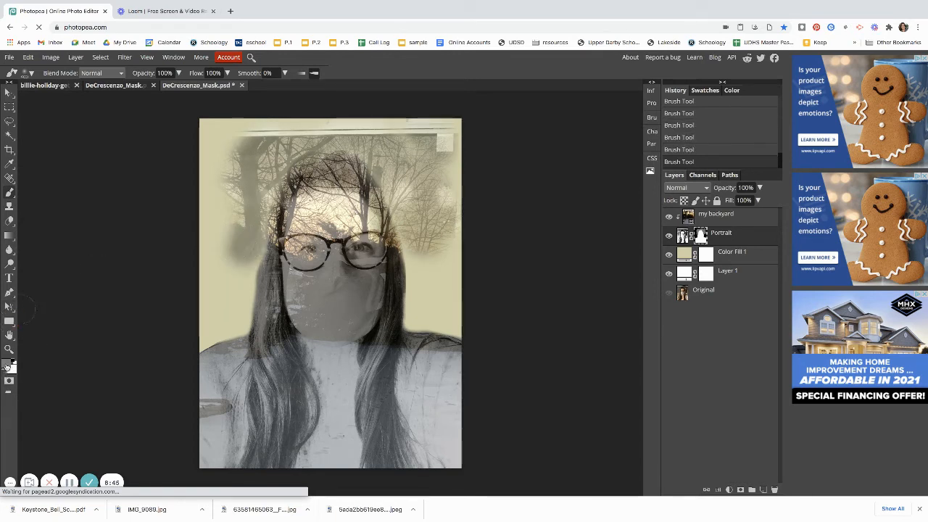
pyautogui.click(7, 365)
pyautogui.moveTo(439, 149); pyautogui.dragTo(437, 123)
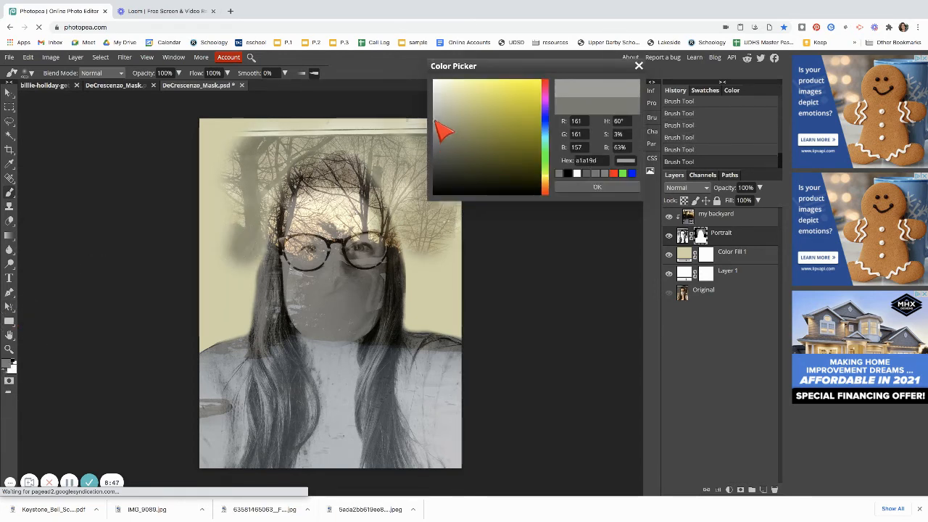
pyautogui.click(638, 66)
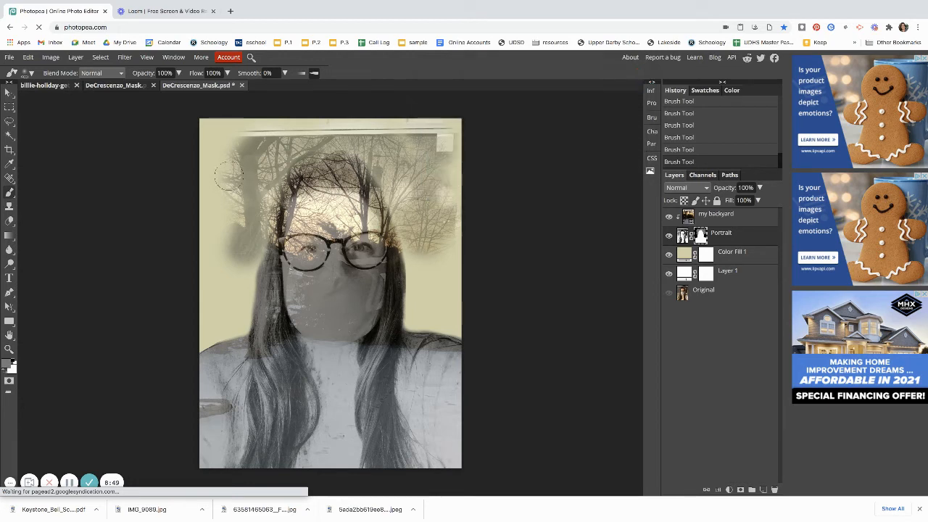
# - Extend the gray painting on the Portrait mask over the remaining background down to the shoulders
pyautogui.moveTo(229, 175)
pyautogui.mouseDown()
pyautogui.moveTo(210, 204)
pyautogui.moveTo(212, 282)
pyautogui.moveTo(218, 293)
pyautogui.moveTo(242, 273)
pyautogui.moveTo(233, 309)
pyautogui.moveTo(214, 332)
pyautogui.mouseUp()
pyautogui.moveTo(415, 245)
pyautogui.mouseDown()
pyautogui.moveTo(433, 316)
pyautogui.moveTo(462, 314)
pyautogui.moveTo(453, 207)
pyautogui.moveTo(418, 116)
pyautogui.moveTo(190, 136)
pyautogui.mouseUp()
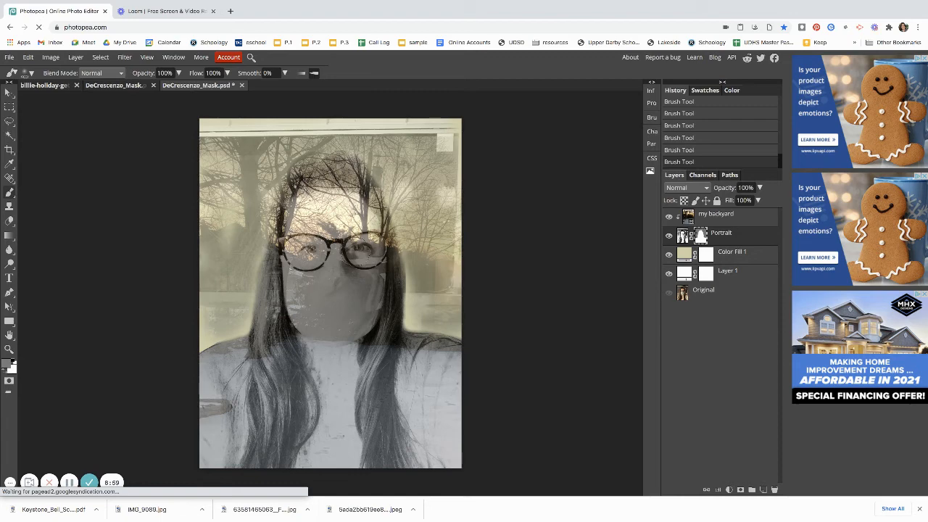
# - Review the billie-holiday double-exposure example, and check the my backyard layer's clipping mask setting in the portrait document
pyautogui.click(46, 87)
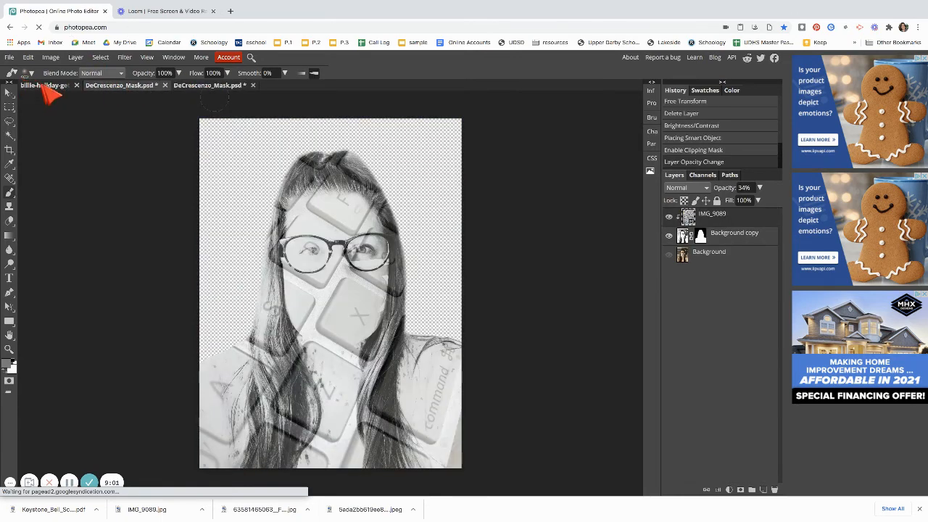
pyautogui.click(49, 87)
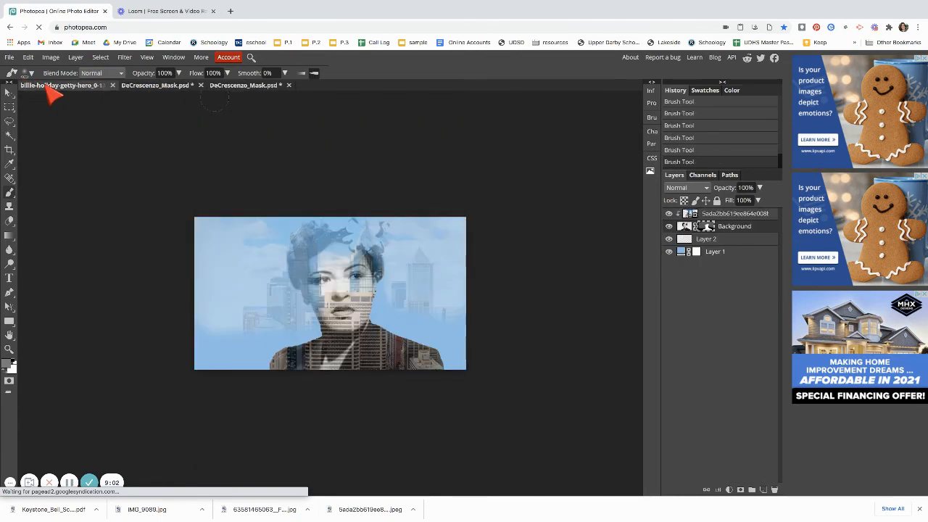
pyautogui.click(255, 88)
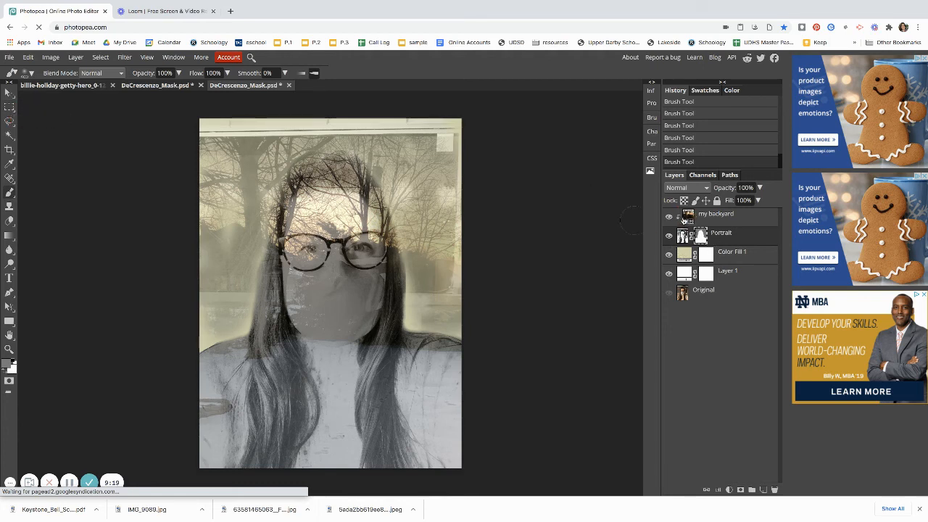
pyautogui.rightClick(731, 215)
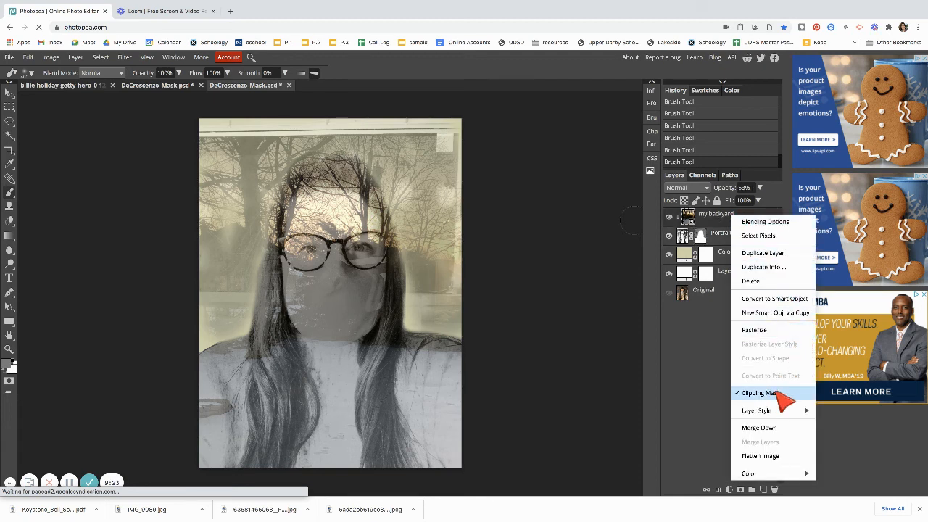
pyautogui.click(660, 367)
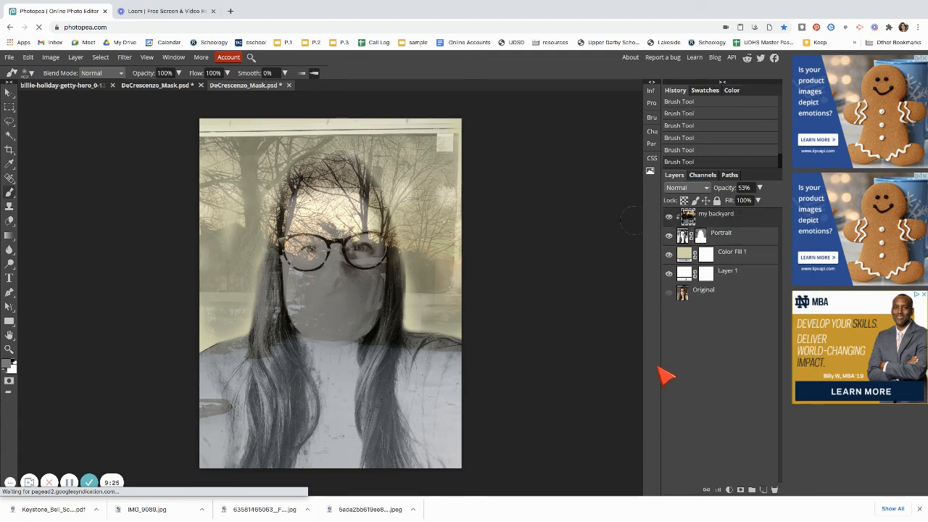